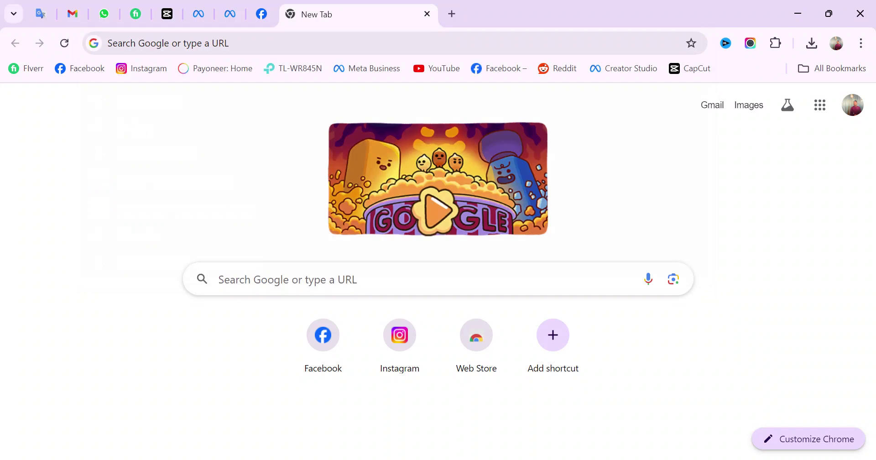
Put the cursor in the address bar of Chrome's new tab
{"action": "left_click", "coordinate": [256, 43]}
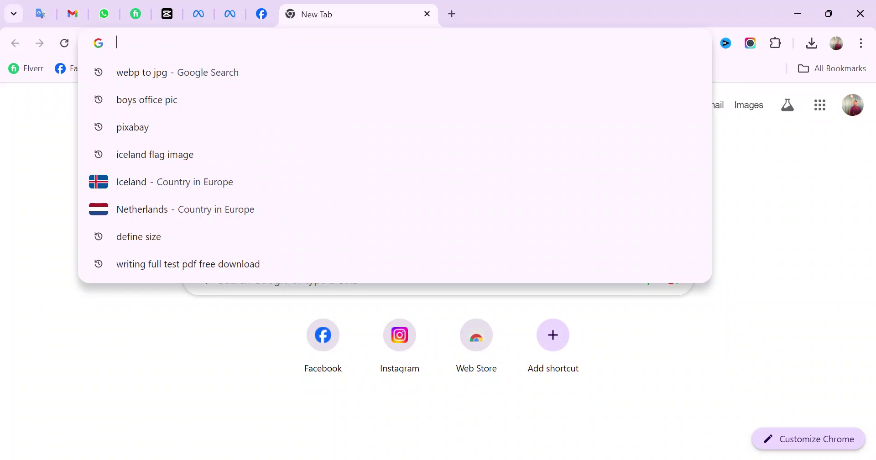
Go to canva.com by entering 'canva' in the address bar
{"action": "type", "text": "canva.com"}
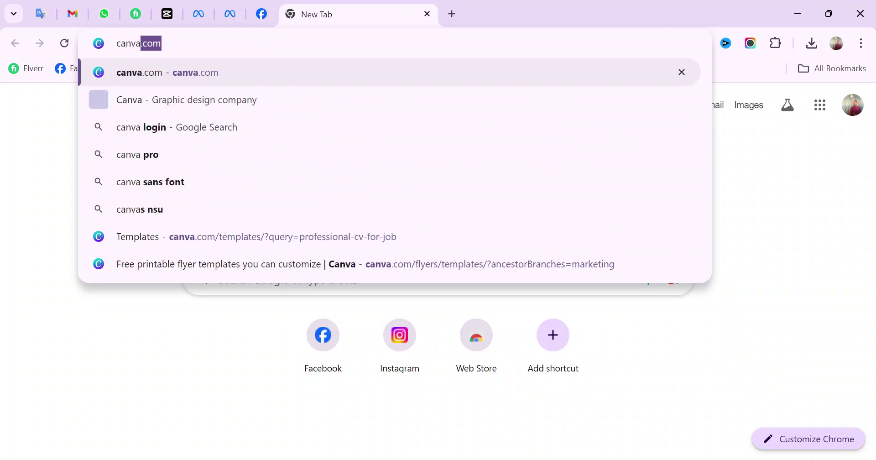
{"action": "key", "text": "Return"}
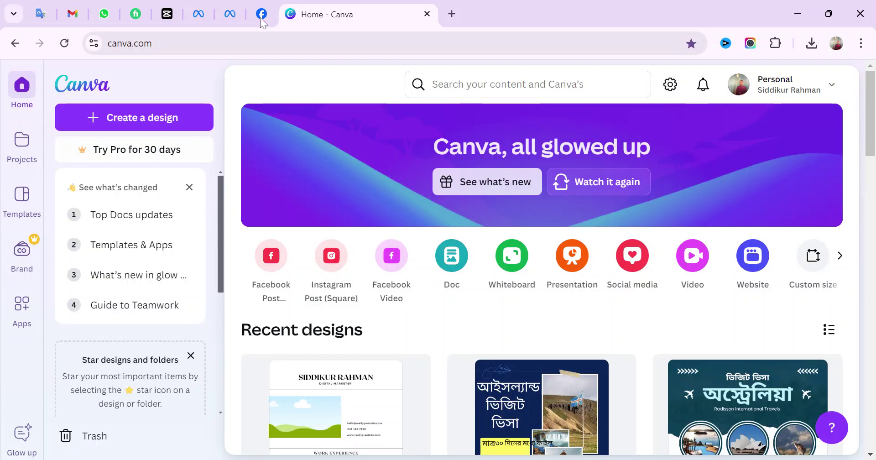
Open Canva's Templates library and focus the 'Search thousands of templates' box
{"action": "left_click", "coordinate": [189, 188]}
{"action": "scroll", "coordinate": [183, 223], "scroll_direction": "down", "scroll_amount": 2}
{"action": "scroll", "coordinate": [181, 218], "scroll_direction": "up", "scroll_amount": 3}
{"action": "left_click", "coordinate": [508, 84]}
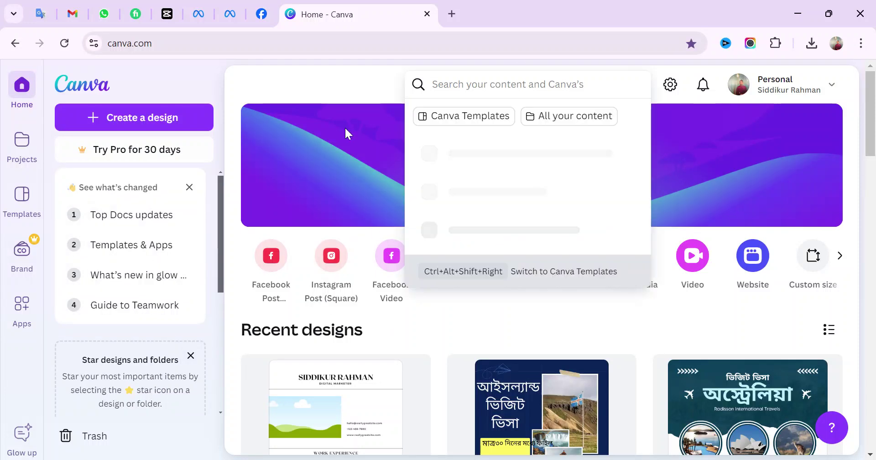
{"action": "left_click", "coordinate": [22, 196]}
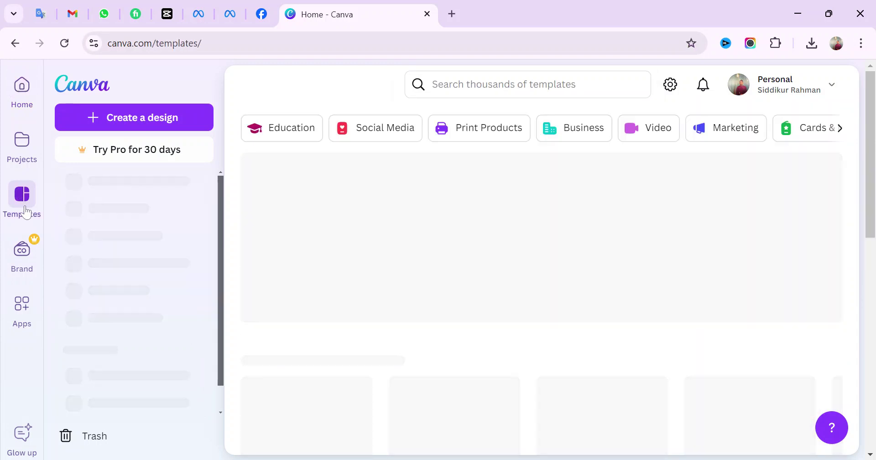
{"action": "scroll", "coordinate": [388, 279], "scroll_direction": "down", "scroll_amount": 15}
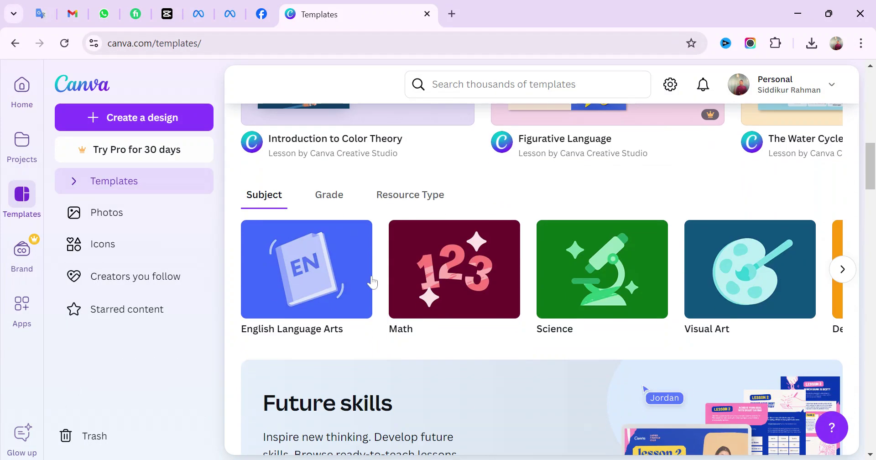
{"action": "scroll", "coordinate": [370, 281], "scroll_direction": "down", "scroll_amount": 6}
{"action": "scroll", "coordinate": [369, 279], "scroll_direction": "up", "scroll_amount": 6}
{"action": "left_click", "coordinate": [500, 84]}
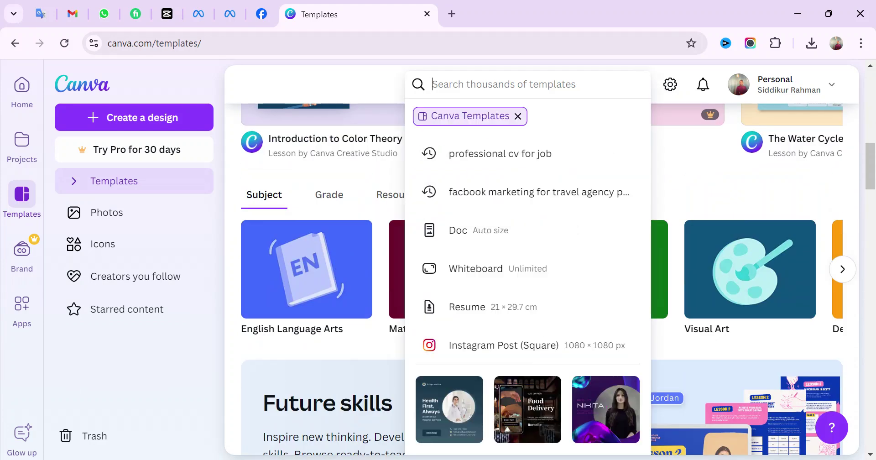
Search templates for 'professional cv' and browse the resume results
{"action": "type", "text": "professional cv"}
{"action": "key", "text": "Return"}
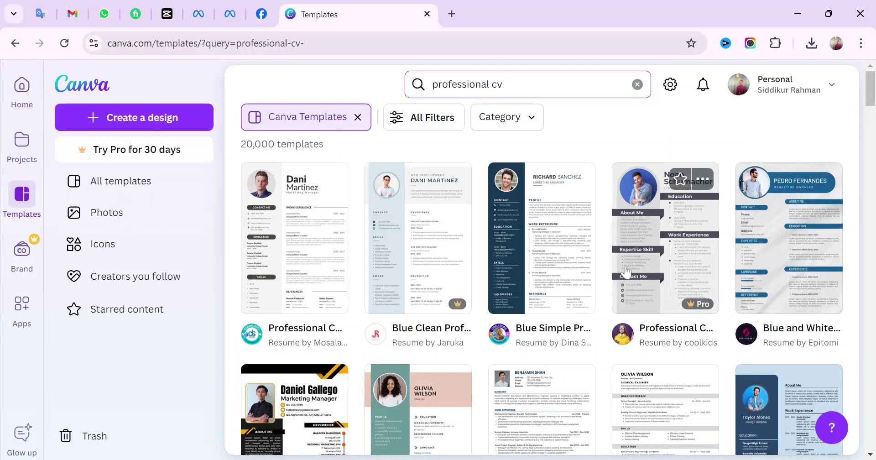
{"action": "scroll", "coordinate": [443, 340], "scroll_direction": "down", "scroll_amount": 1}
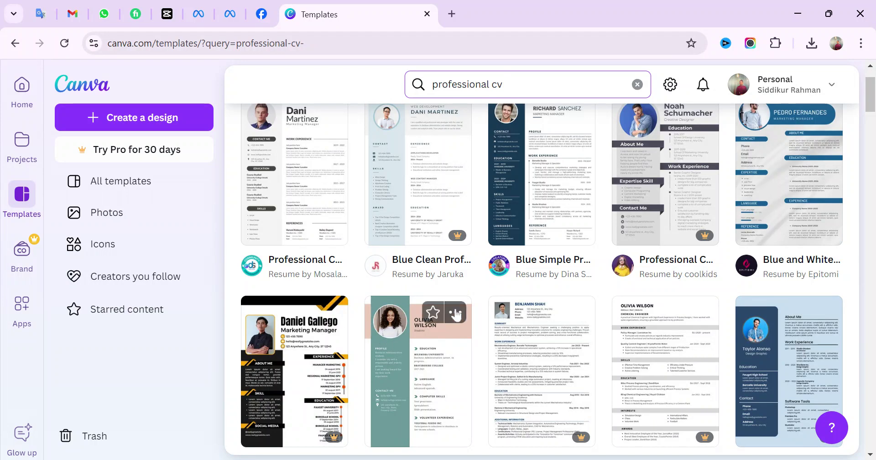
{"action": "scroll", "coordinate": [338, 247], "scroll_direction": "down", "scroll_amount": 3}
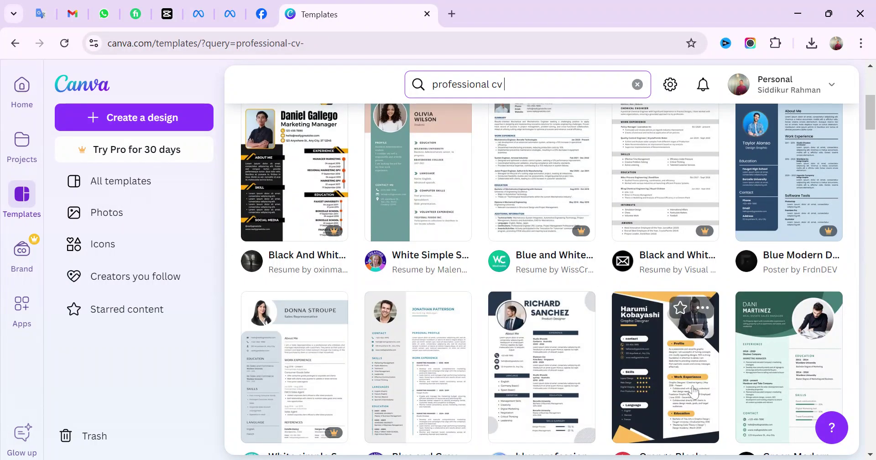
{"action": "scroll", "coordinate": [397, 290], "scroll_direction": "up", "scroll_amount": 3}
{"action": "scroll", "coordinate": [402, 260], "scroll_direction": "up", "scroll_amount": 2}
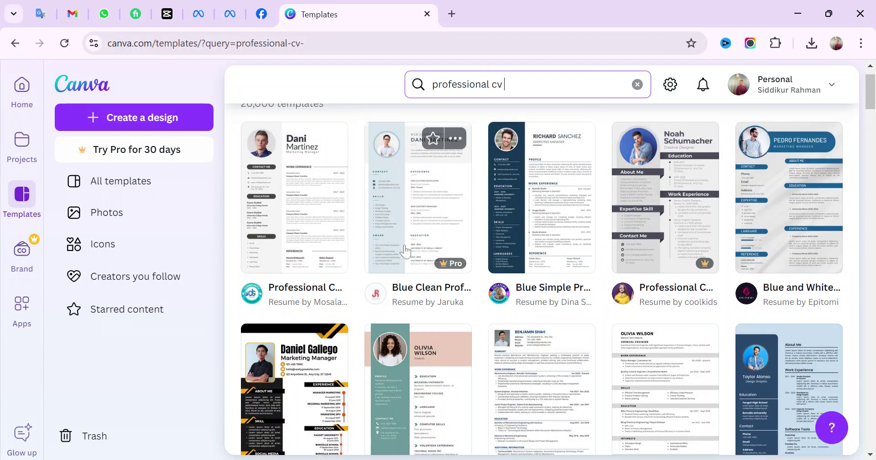
{"action": "scroll", "coordinate": [405, 250], "scroll_direction": "down", "scroll_amount": 7}
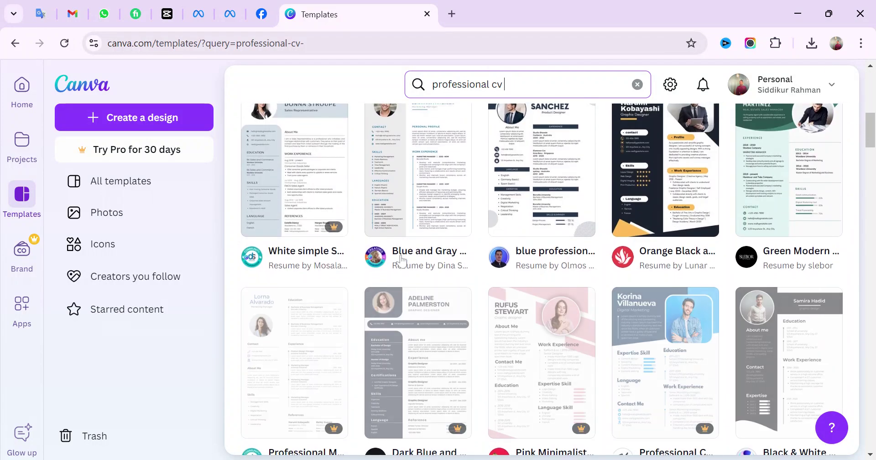
{"action": "scroll", "coordinate": [402, 258], "scroll_direction": "down", "scroll_amount": 5}
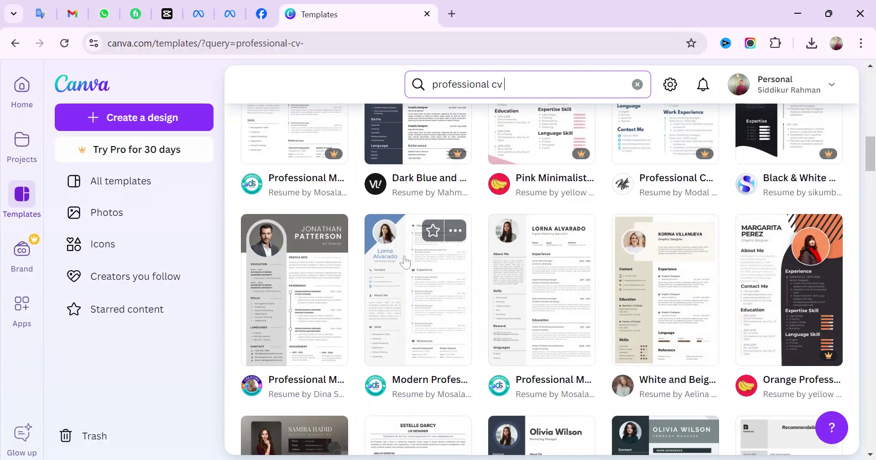
{"action": "scroll", "coordinate": [403, 258], "scroll_direction": "down", "scroll_amount": 3}
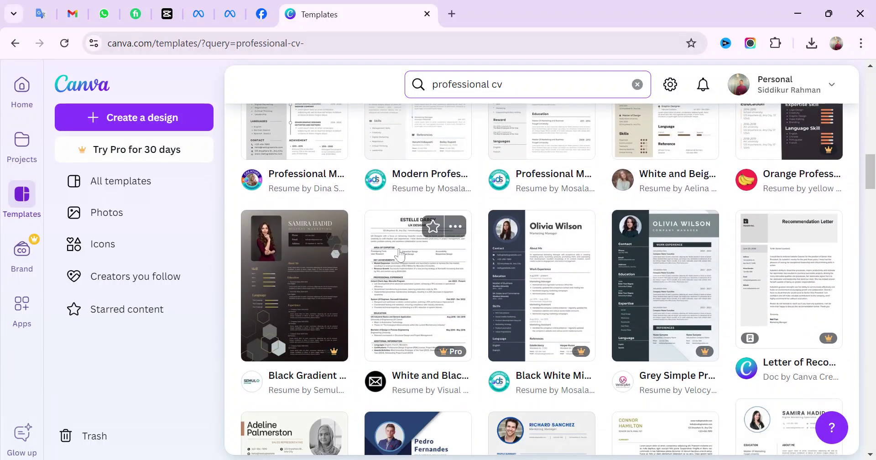
{"action": "scroll", "coordinate": [399, 255], "scroll_direction": "down", "scroll_amount": 4}
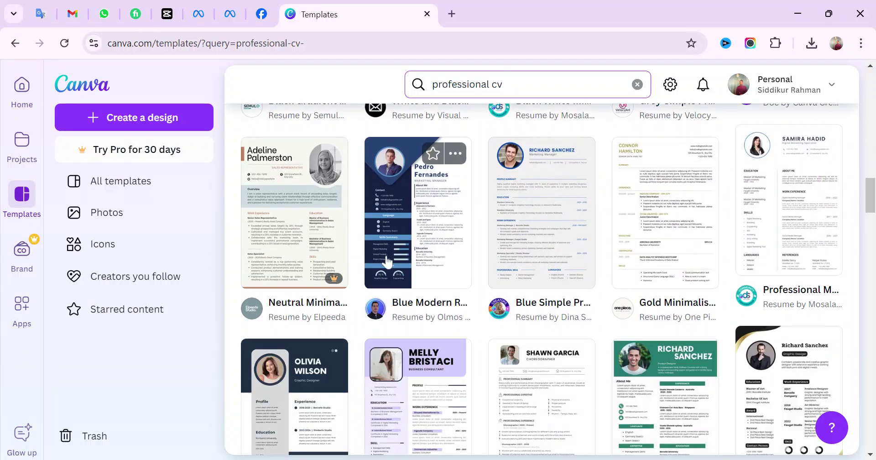
{"action": "scroll", "coordinate": [386, 255], "scroll_direction": "down", "scroll_amount": 4}
{"action": "scroll", "coordinate": [391, 265], "scroll_direction": "down", "scroll_amount": 8}
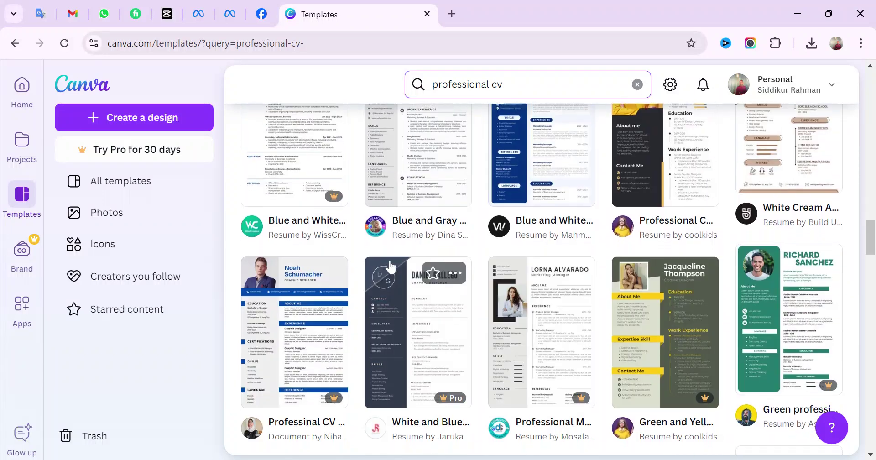
{"action": "scroll", "coordinate": [506, 270], "scroll_direction": "down", "scroll_amount": 10}
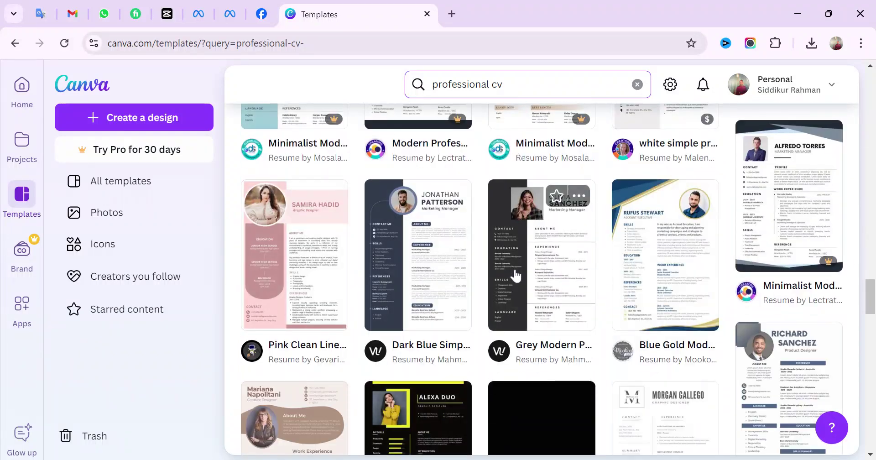
{"action": "scroll", "coordinate": [374, 299], "scroll_direction": "down", "scroll_amount": 5}
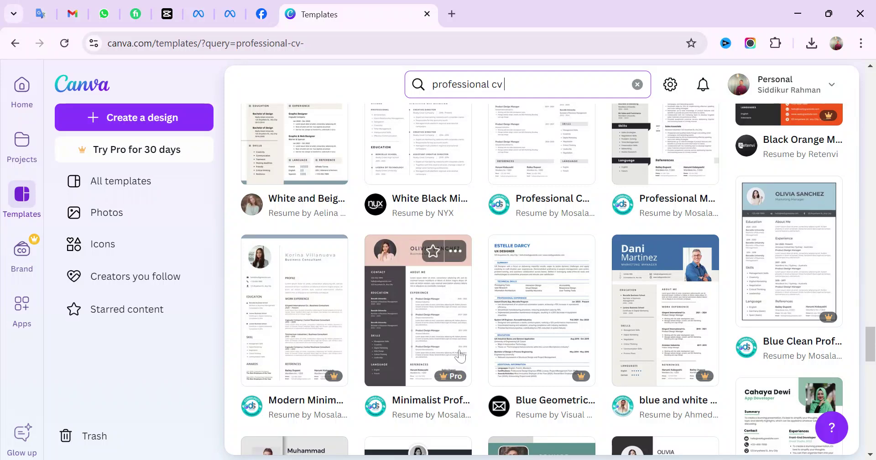
{"action": "scroll", "coordinate": [460, 356], "scroll_direction": "down", "scroll_amount": 5}
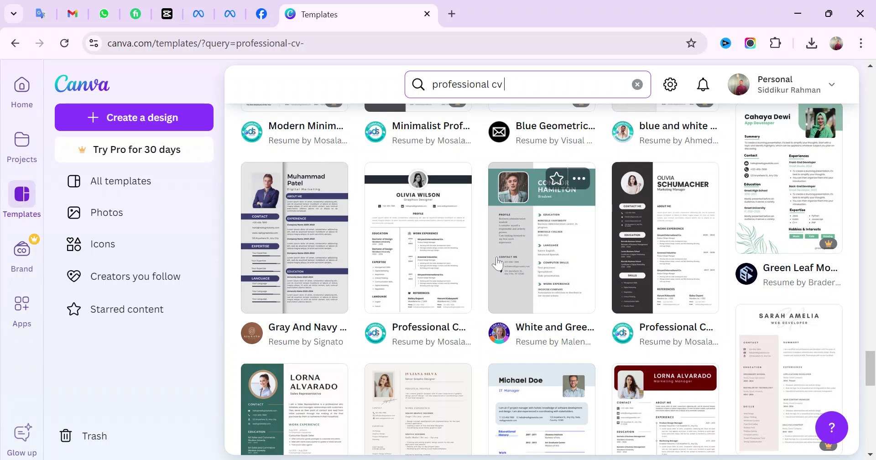
{"action": "scroll", "coordinate": [406, 263], "scroll_direction": "down", "scroll_amount": 4}
{"action": "scroll", "coordinate": [407, 263], "scroll_direction": "down", "scroll_amount": 8}
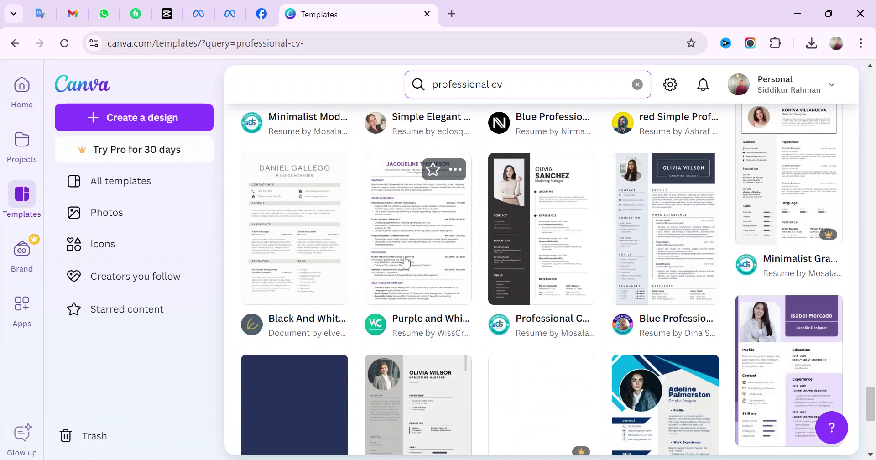
{"action": "scroll", "coordinate": [405, 261], "scroll_direction": "down", "scroll_amount": 3}
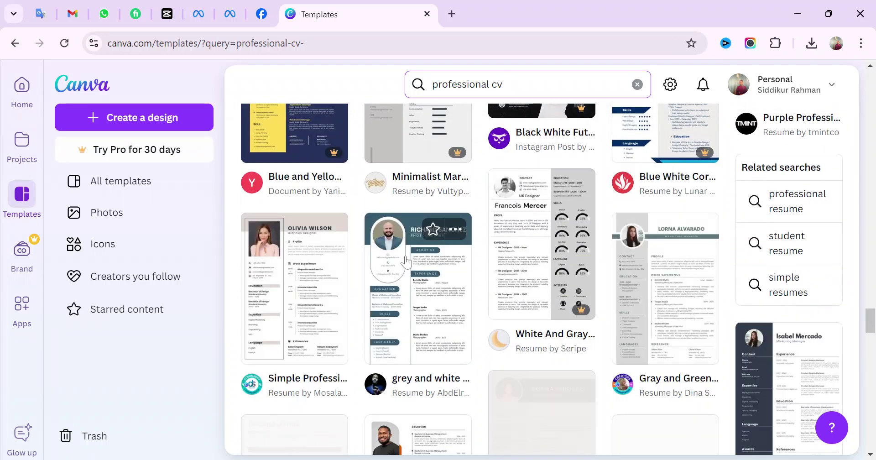
{"action": "scroll", "coordinate": [404, 261], "scroll_direction": "down", "scroll_amount": 4}
{"action": "scroll", "coordinate": [401, 261], "scroll_direction": "down", "scroll_amount": 3}
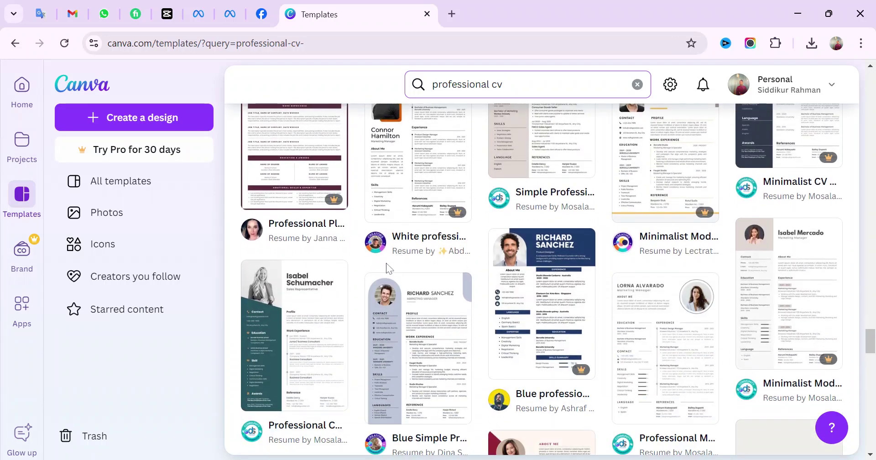
{"action": "scroll", "coordinate": [387, 270], "scroll_direction": "up", "scroll_amount": 7}
{"action": "scroll", "coordinate": [387, 269], "scroll_direction": "down", "scroll_amount": 8}
{"action": "scroll", "coordinate": [387, 269], "scroll_direction": "up", "scroll_amount": 5}
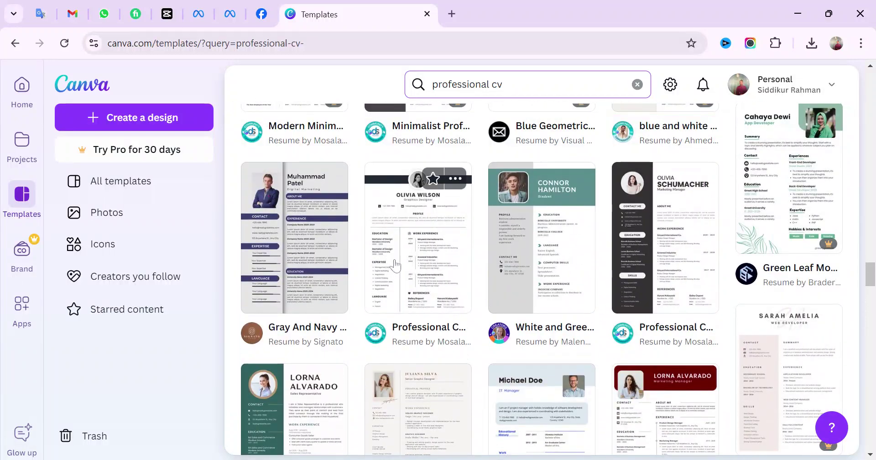
Open the White and Green Simple Student CV Resume template as an editable design in a new tab
{"action": "left_click", "coordinate": [398, 263]}
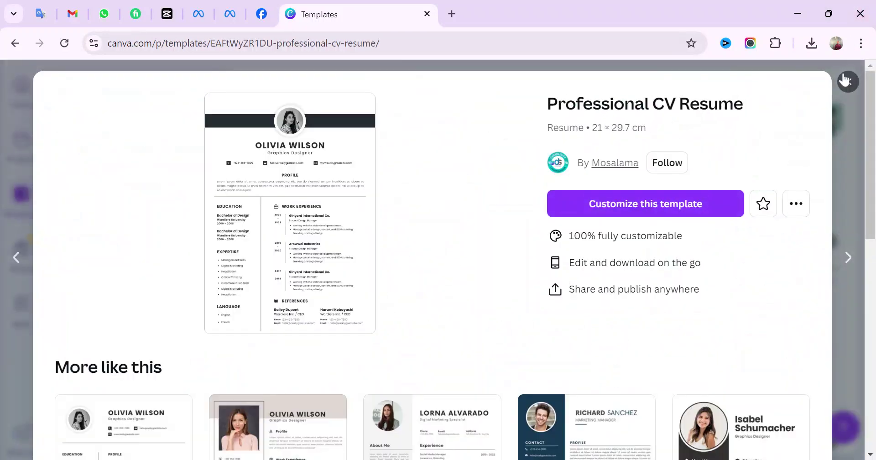
{"action": "left_click", "coordinate": [845, 80]}
{"action": "left_click", "coordinate": [528, 243]}
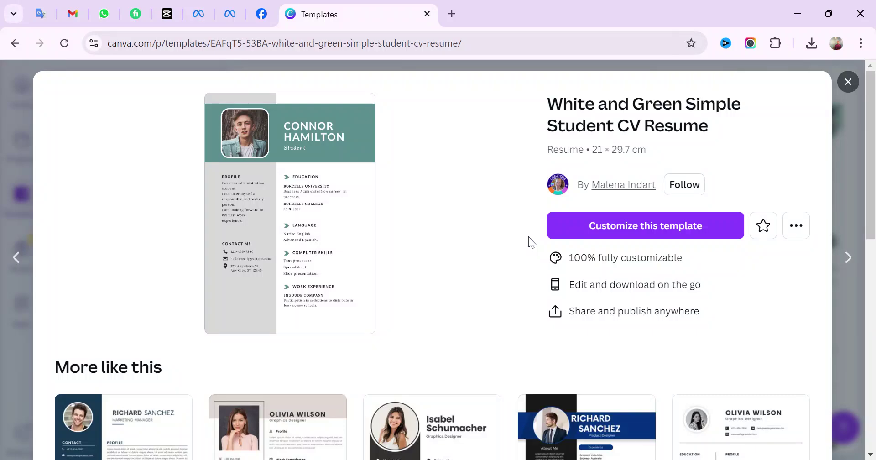
{"action": "left_click", "coordinate": [645, 226]}
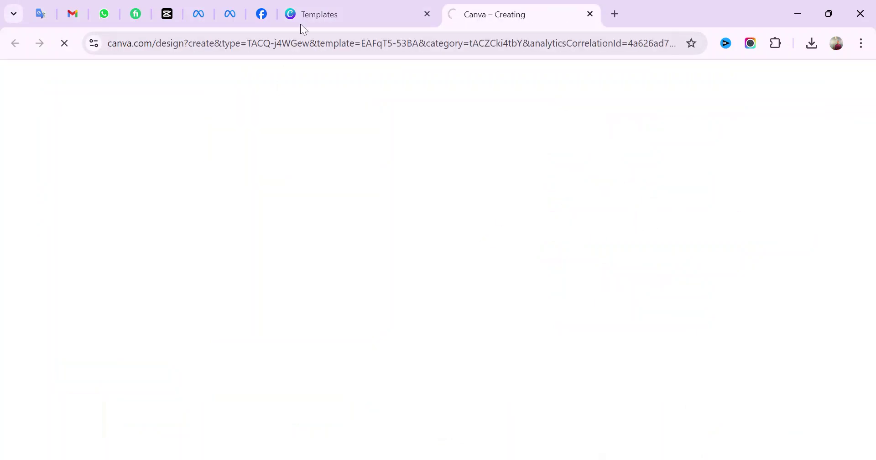
{"action": "key", "text": "ctrl+shift+Tab"}
{"action": "scroll", "coordinate": [299, 274], "scroll_direction": "down", "scroll_amount": 1}
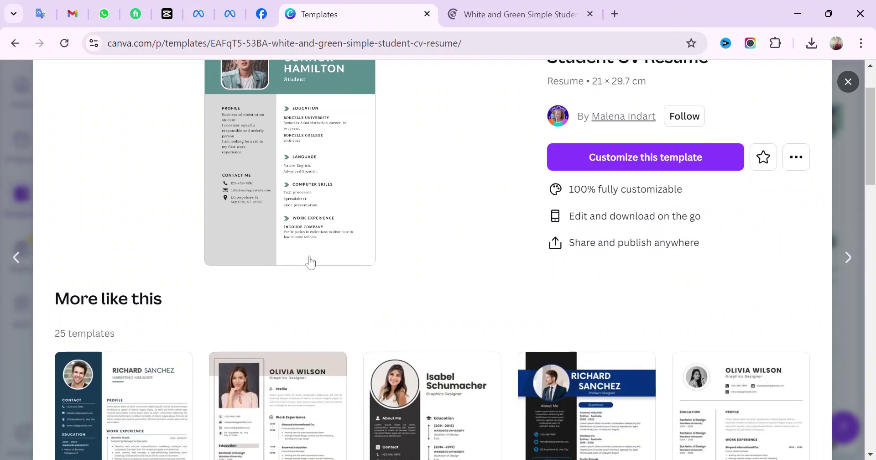
{"action": "scroll", "coordinate": [311, 262], "scroll_direction": "down", "scroll_amount": 5}
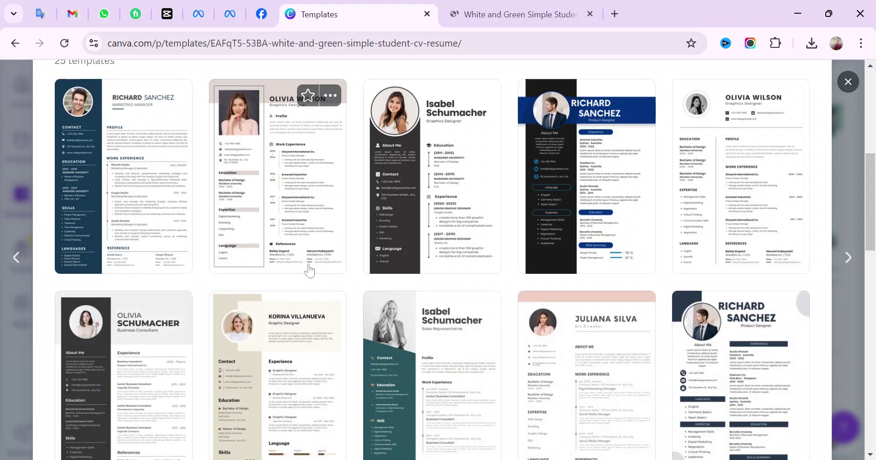
{"action": "scroll", "coordinate": [309, 271], "scroll_direction": "up", "scroll_amount": 6}
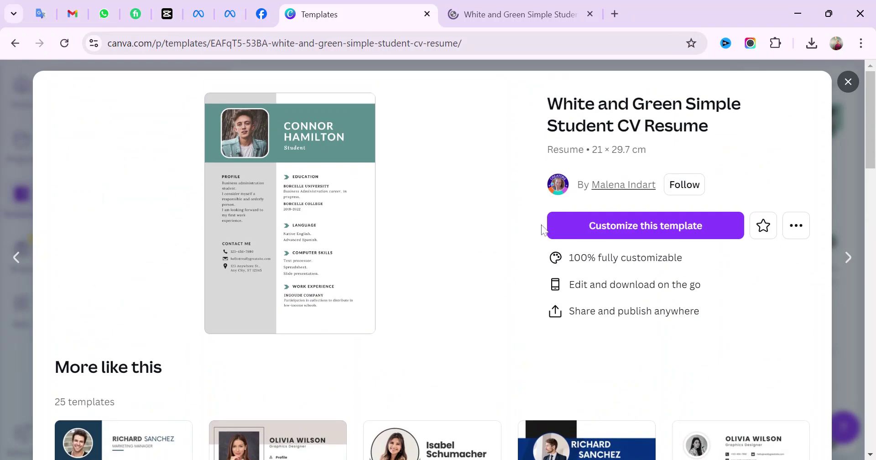
{"action": "left_click", "coordinate": [606, 187], "text": "ctrl"}
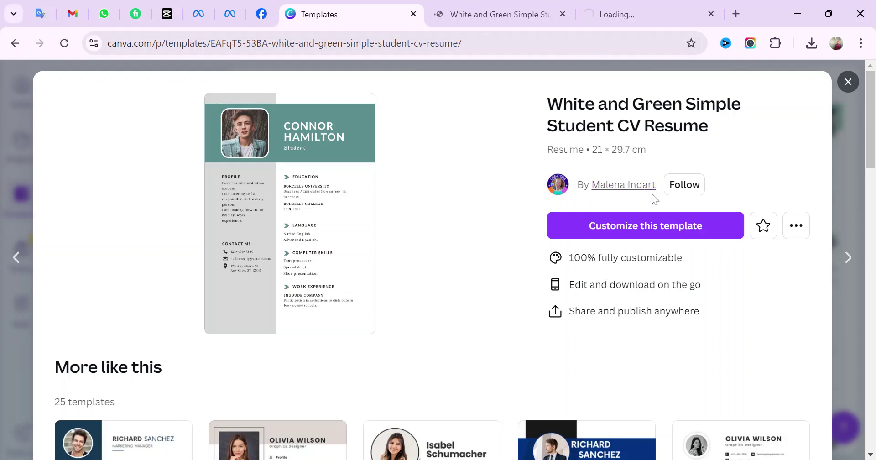
{"action": "left_click", "coordinate": [606, 4]}
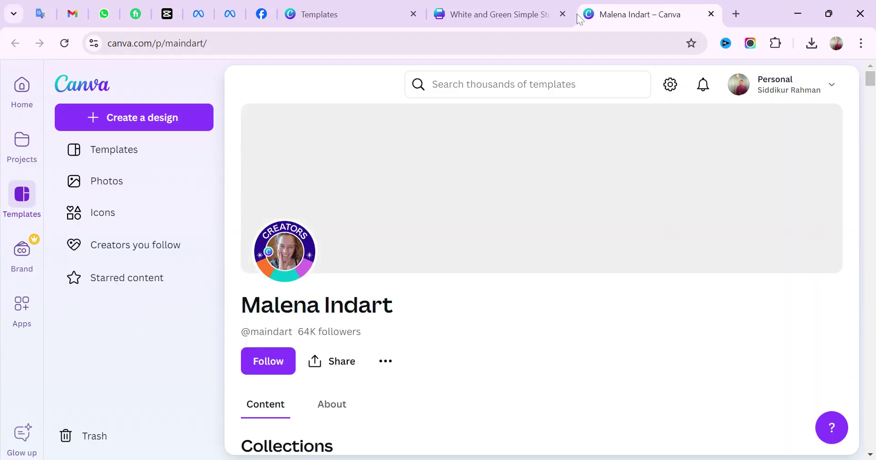
{"action": "scroll", "coordinate": [433, 369], "scroll_direction": "down", "scroll_amount": 4}
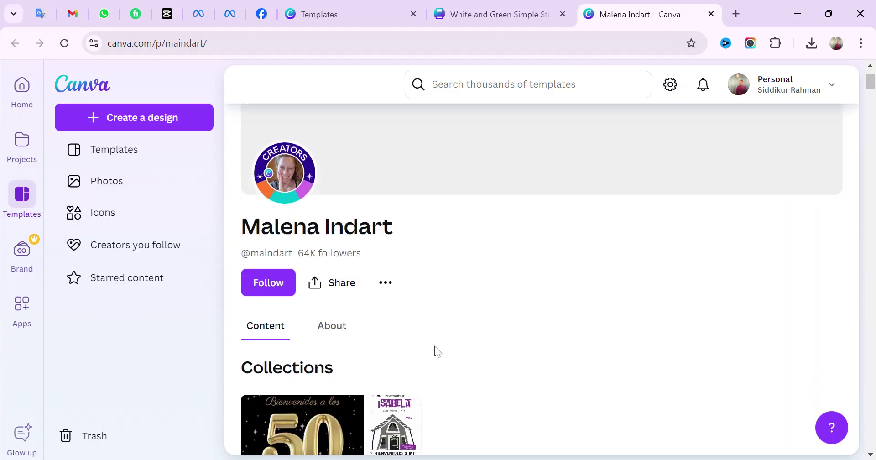
{"action": "scroll", "coordinate": [440, 349], "scroll_direction": "down", "scroll_amount": 10}
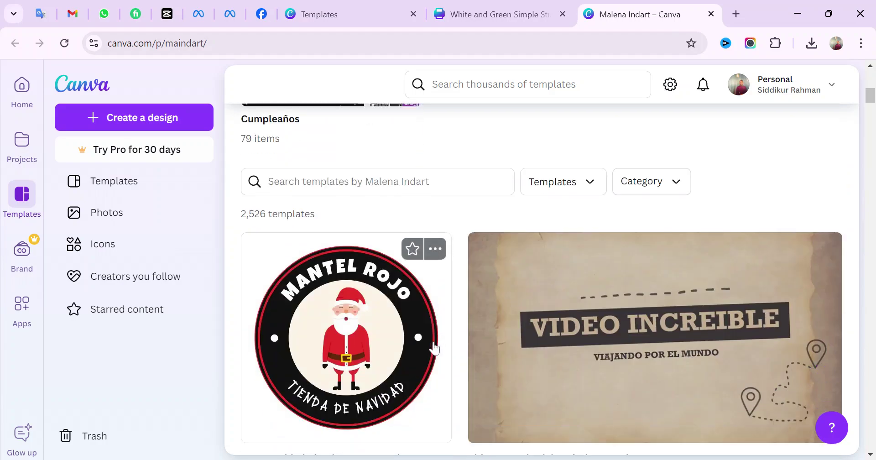
{"action": "scroll", "coordinate": [422, 347], "scroll_direction": "down", "scroll_amount": 10}
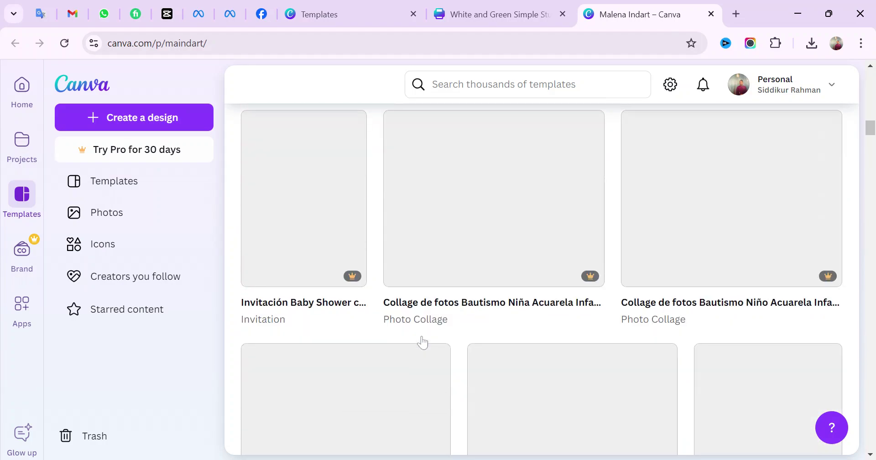
{"action": "scroll", "coordinate": [423, 337], "scroll_direction": "up", "scroll_amount": 10}
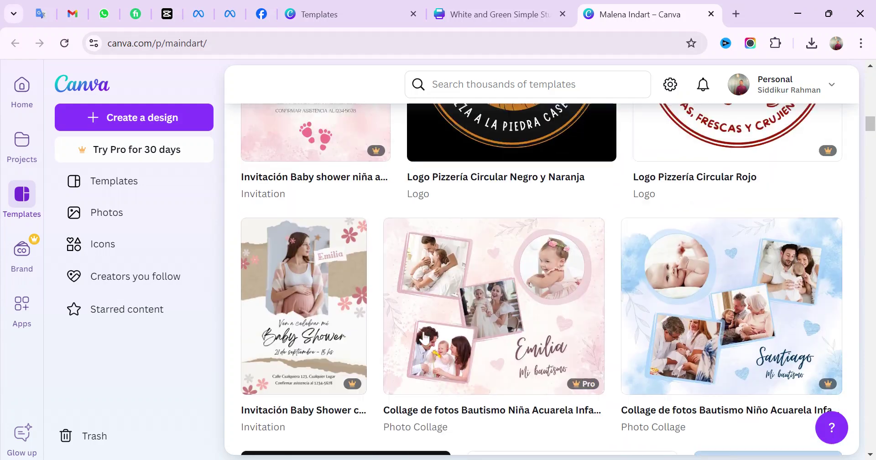
{"action": "scroll", "coordinate": [425, 338], "scroll_direction": "up", "scroll_amount": 4}
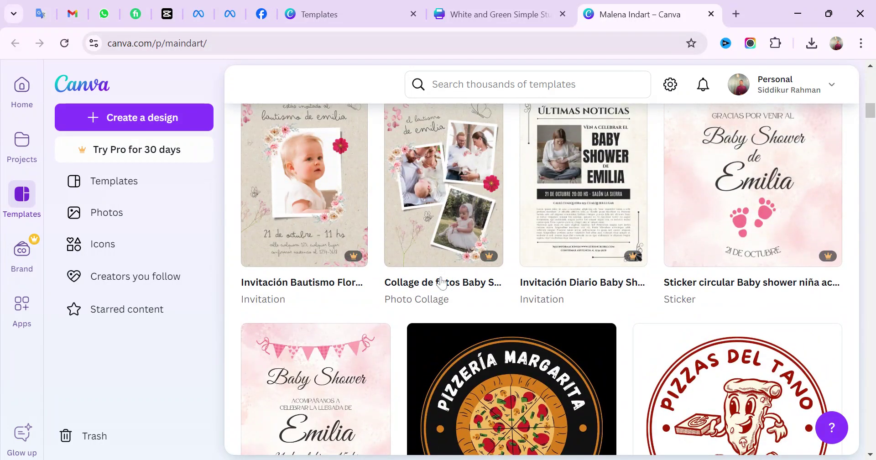
{"action": "mouse_move", "coordinate": [487, 265]}
{"action": "mouse_move", "coordinate": [356, 258]}
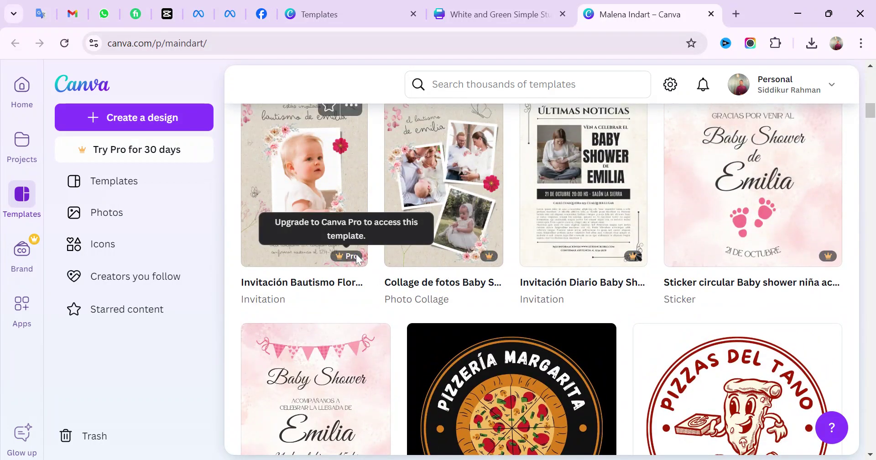
{"action": "scroll", "coordinate": [357, 259], "scroll_direction": "up", "scroll_amount": 3}
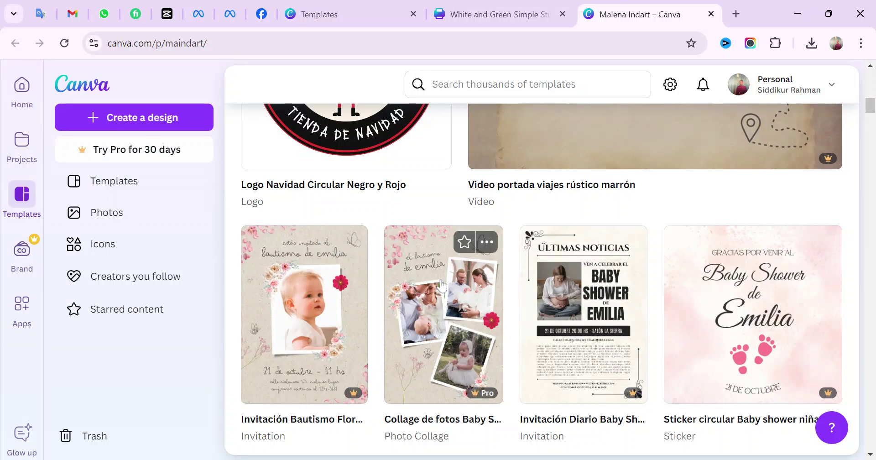
{"action": "scroll", "coordinate": [441, 286], "scroll_direction": "up", "scroll_amount": 3}
{"action": "scroll", "coordinate": [441, 285], "scroll_direction": "down", "scroll_amount": 8}
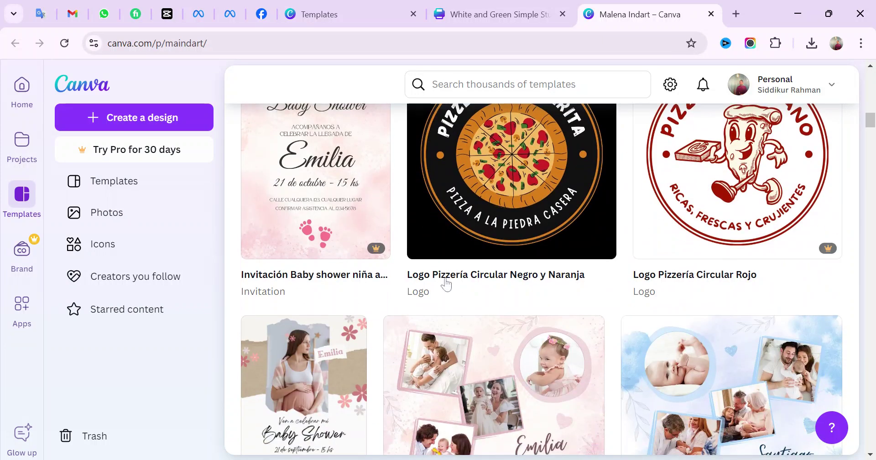
{"action": "scroll", "coordinate": [446, 284], "scroll_direction": "down", "scroll_amount": 5}
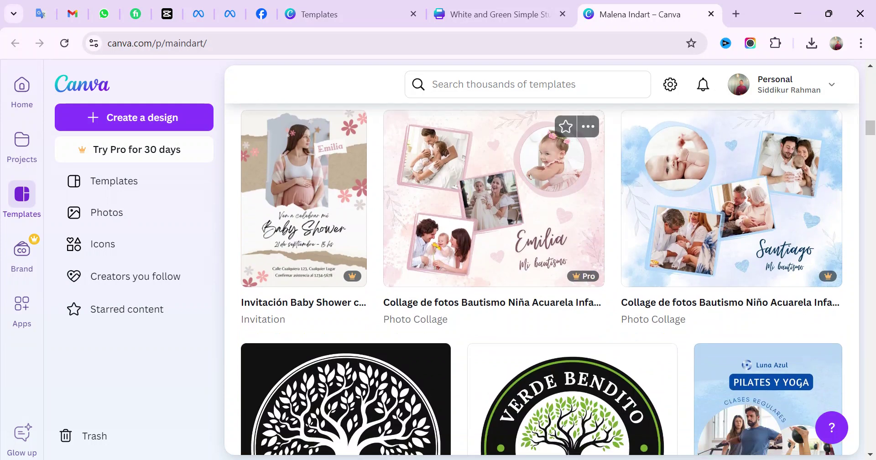
{"action": "scroll", "coordinate": [449, 277], "scroll_direction": "down", "scroll_amount": 3}
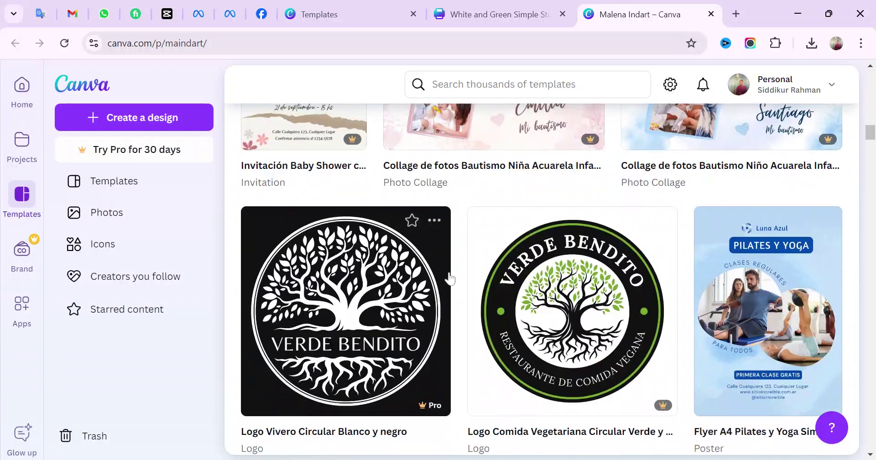
{"action": "scroll", "coordinate": [450, 278], "scroll_direction": "down", "scroll_amount": 5}
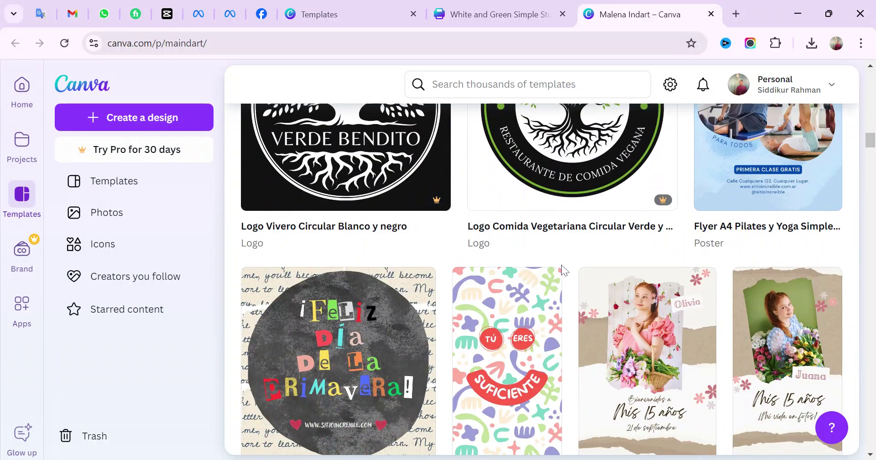
{"action": "scroll", "coordinate": [477, 283], "scroll_direction": "down", "scroll_amount": 3}
{"action": "scroll", "coordinate": [487, 298], "scroll_direction": "down", "scroll_amount": 13}
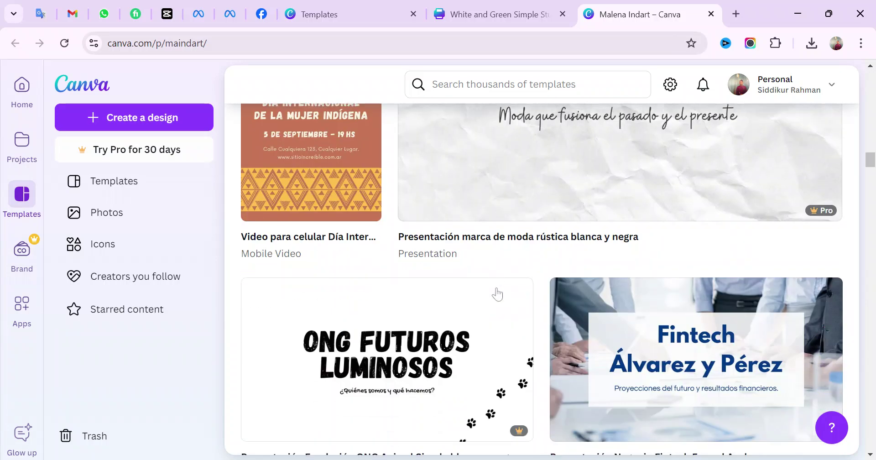
{"action": "scroll", "coordinate": [498, 290], "scroll_direction": "down", "scroll_amount": 12}
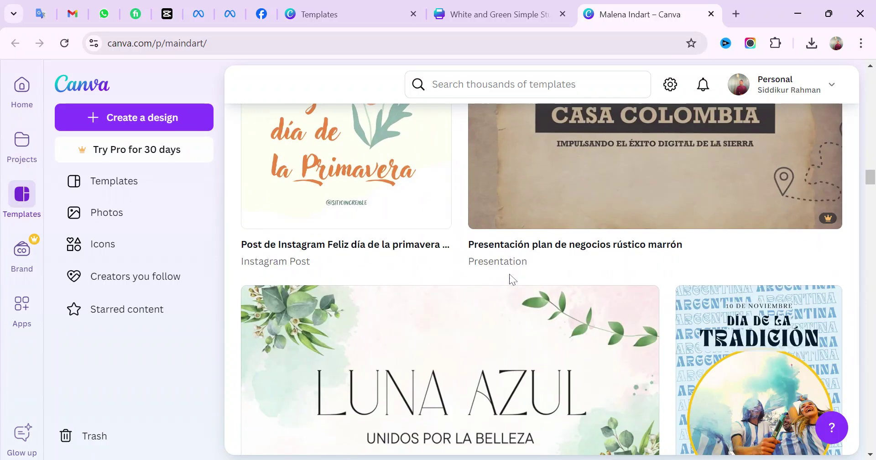
{"action": "scroll", "coordinate": [498, 285], "scroll_direction": "down", "scroll_amount": 8}
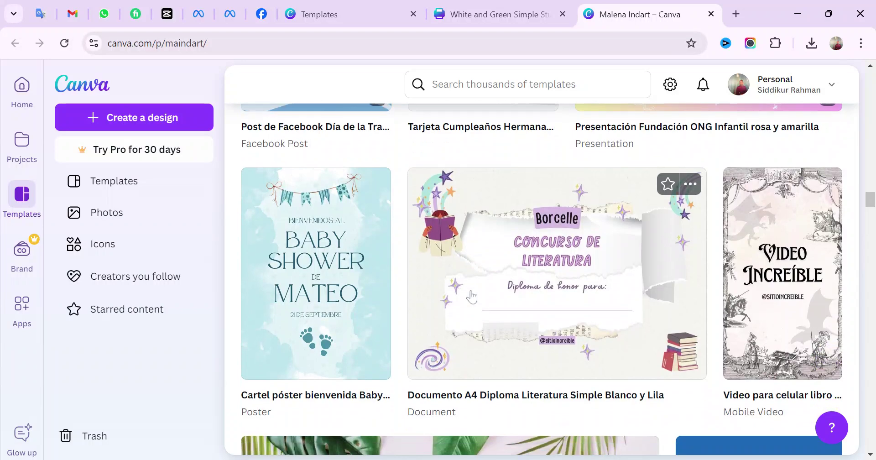
{"action": "scroll", "coordinate": [541, 264], "scroll_direction": "down", "scroll_amount": 8}
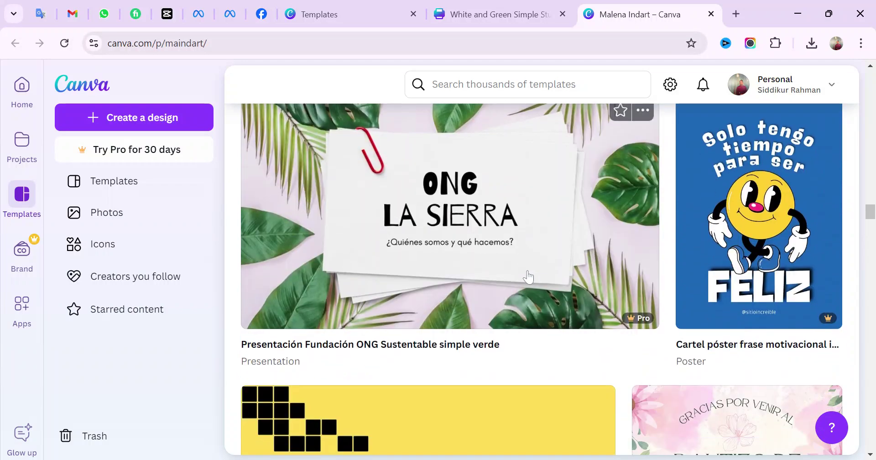
{"action": "scroll", "coordinate": [528, 276], "scroll_direction": "down", "scroll_amount": 9}
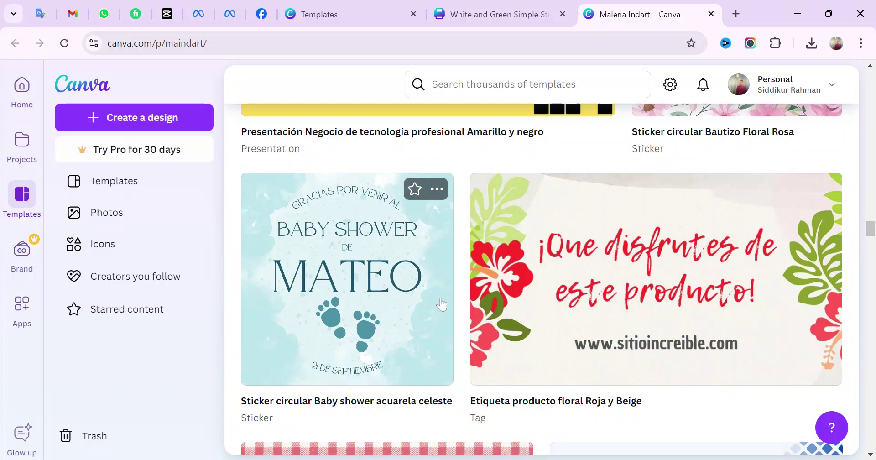
{"action": "scroll", "coordinate": [440, 304], "scroll_direction": "down", "scroll_amount": 13}
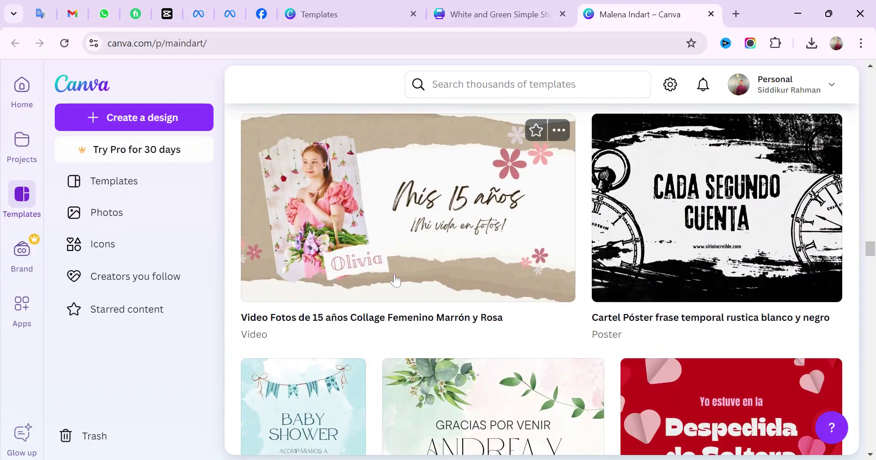
{"action": "scroll", "coordinate": [395, 281], "scroll_direction": "down", "scroll_amount": 10}
{"action": "scroll", "coordinate": [565, 296], "scroll_direction": "down", "scroll_amount": 6}
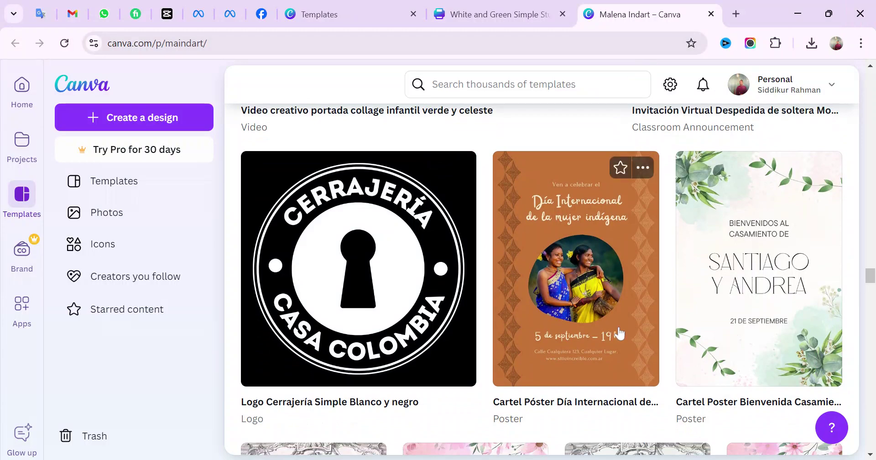
{"action": "scroll", "coordinate": [530, 306], "scroll_direction": "down", "scroll_amount": 9}
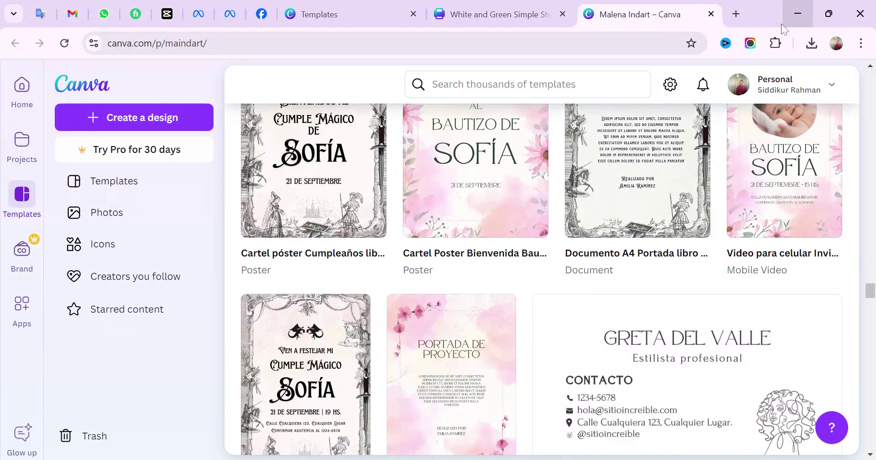
Close the template creator's profile tab and zoom the CV to 43%
{"action": "left_click", "coordinate": [715, 14]}
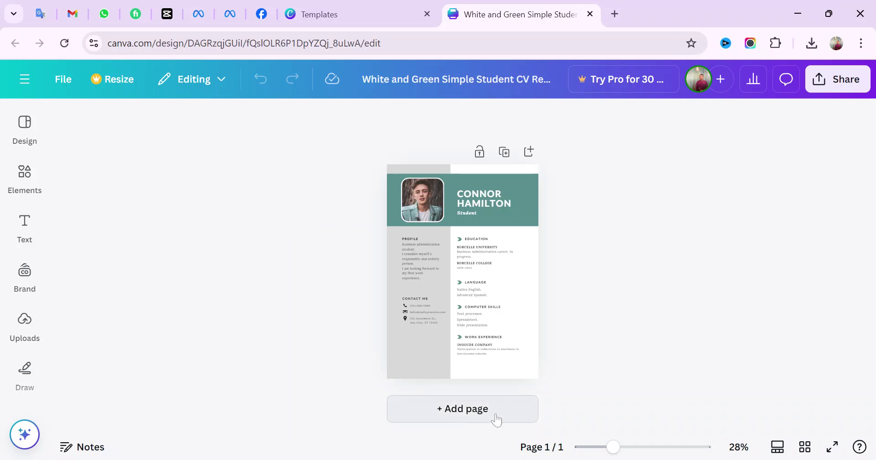
{"action": "left_click_drag", "start_coordinate": [614, 448], "coordinate": [627, 448]}
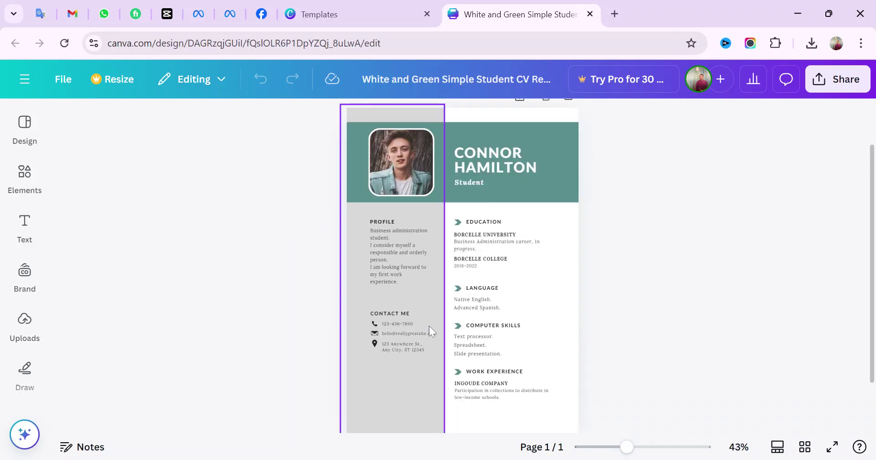
{"action": "scroll", "coordinate": [533, 256], "scroll_direction": "up", "scroll_amount": 1}
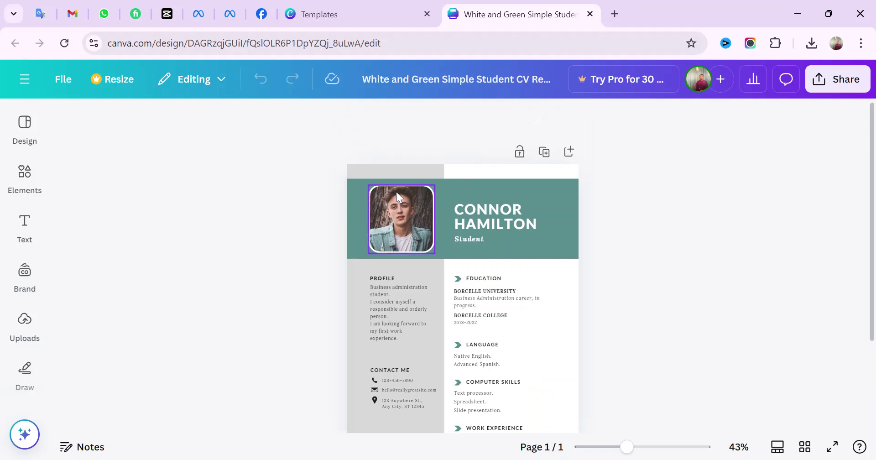
{"action": "scroll", "coordinate": [346, 215], "scroll_direction": "down", "scroll_amount": 1}
Recolour the green header rectangle dark brown-grey (charcoal)
{"action": "left_click", "coordinate": [358, 163]}
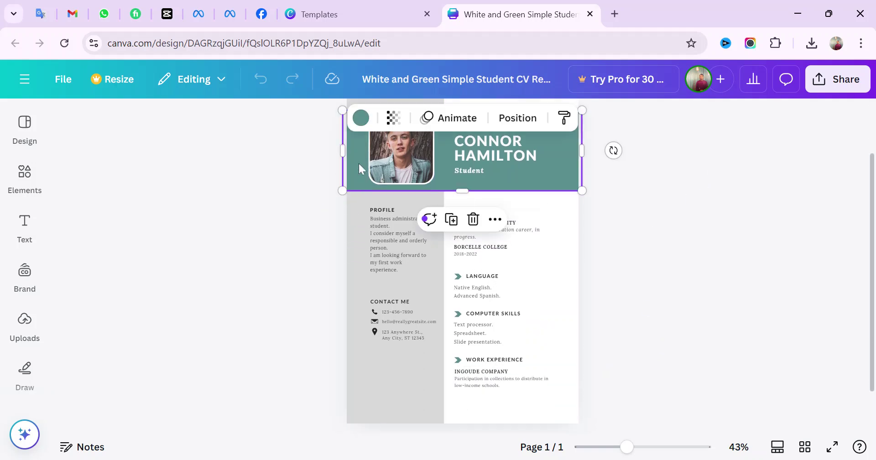
{"action": "left_click", "coordinate": [361, 118]}
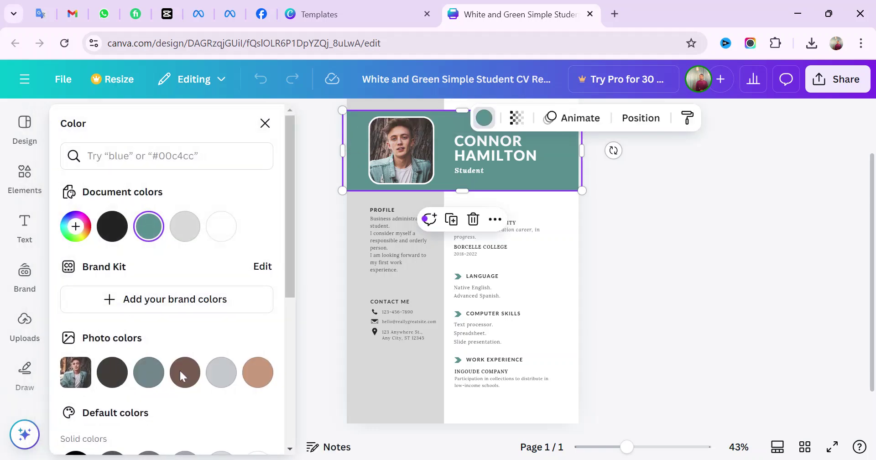
{"action": "scroll", "coordinate": [249, 354], "scroll_direction": "down", "scroll_amount": 2}
{"action": "left_click", "coordinate": [259, 303]}
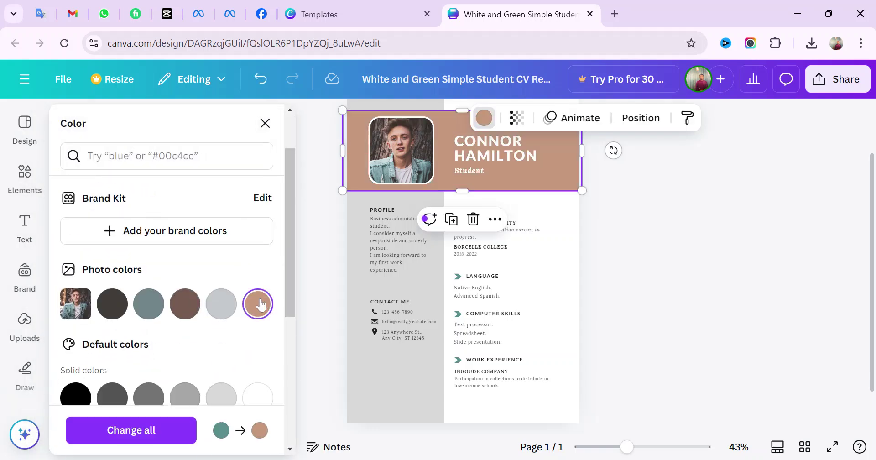
{"action": "left_click", "coordinate": [126, 310]}
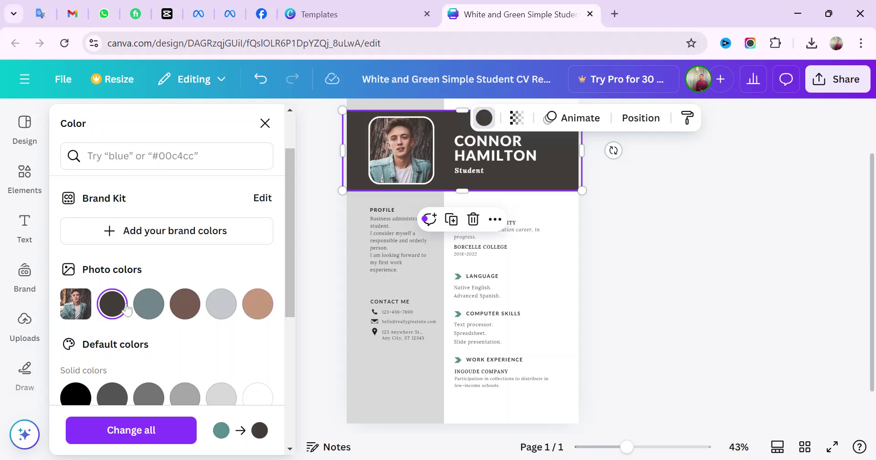
{"action": "scroll", "coordinate": [168, 317], "scroll_direction": "down", "scroll_amount": 3}
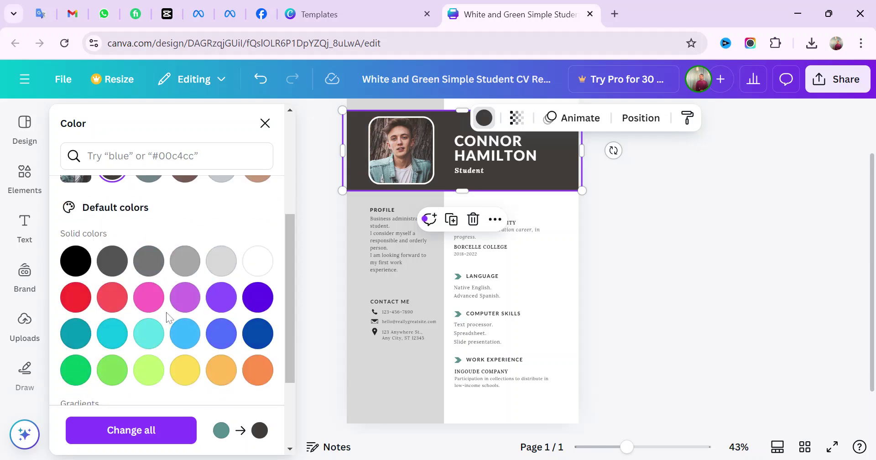
{"action": "key", "text": "Escape"}
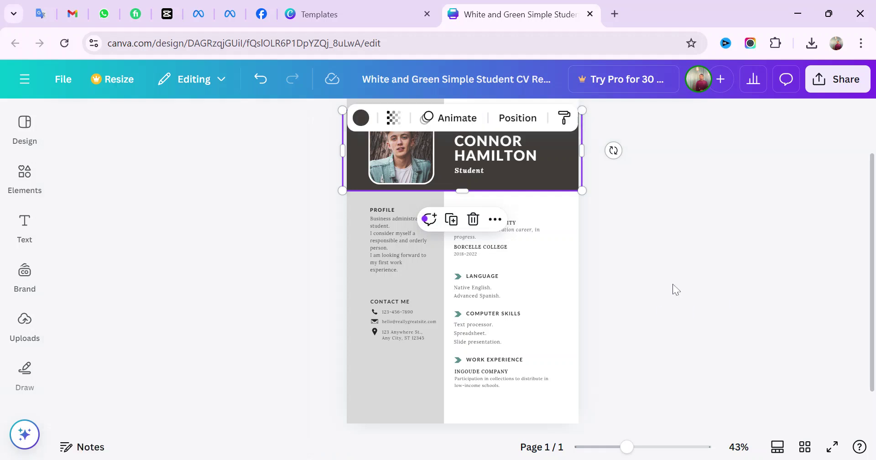
{"action": "key", "text": "Escape"}
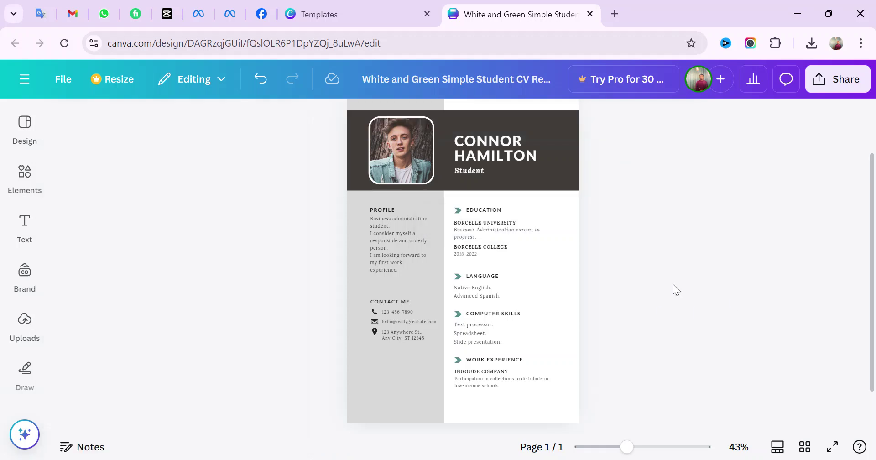
Replace the sample name in the header with the candidate's own name
{"action": "double_click", "coordinate": [494, 155]}
{"action": "double_click", "coordinate": [521, 141]}
{"action": "double_click", "coordinate": [526, 155]}
{"action": "left_click", "coordinate": [526, 156]}
{"action": "left_click", "coordinate": [537, 156]}
{"action": "key", "text": "BackSpace"}
{"action": "key", "text": "BackSpace"}
{"action": "key", "text": "BackSpace"}
{"action": "key", "text": "BackSpace"}
{"action": "key", "text": "BackSpace"}
{"action": "key", "text": "BackSpace"}
{"action": "key", "text": "BackSpace"}
{"action": "key", "text": "BackSpace"}
{"action": "key", "text": "BackSpace"}
{"action": "key", "text": "BackSpace"}
{"action": "key", "text": "BackSpace"}
{"action": "key", "text": "BackSpace"}
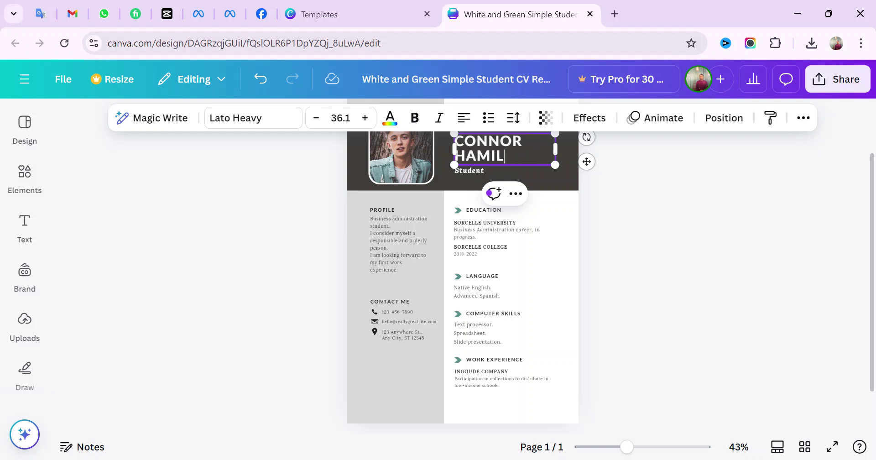
{"action": "key", "text": "BackSpace"}
{"action": "key", "text": "BackSpace"}
{"action": "key", "text": "BackSpace"}
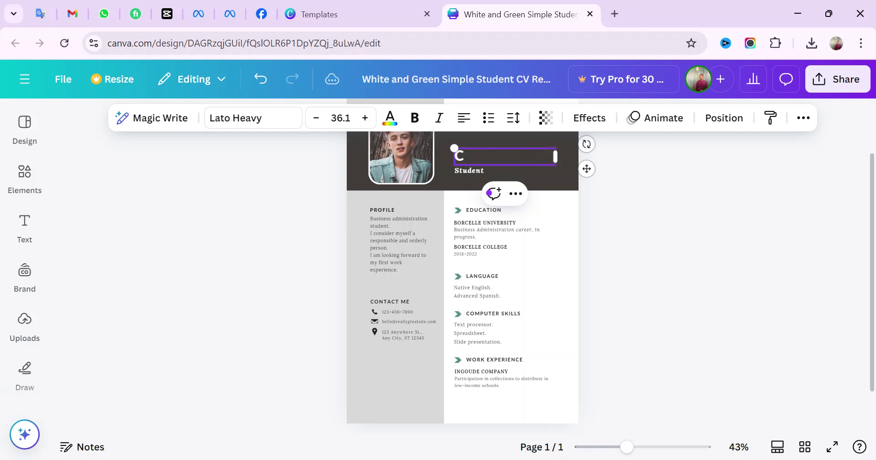
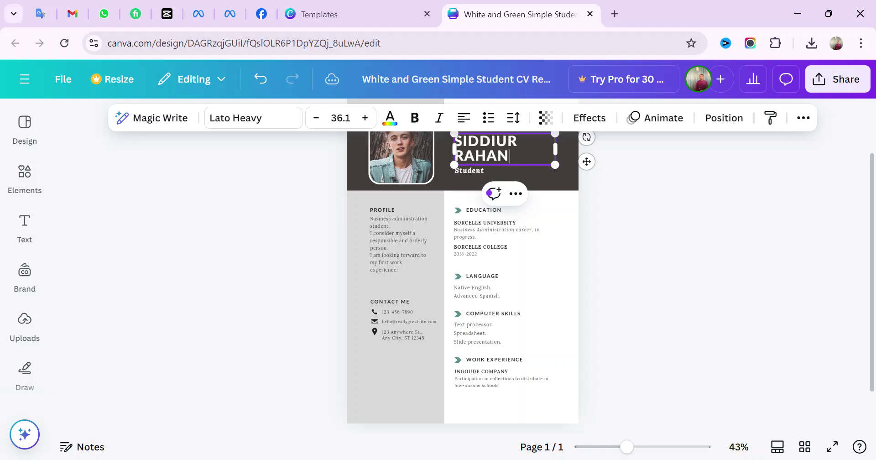
{"action": "left_click", "coordinate": [639, 250]}
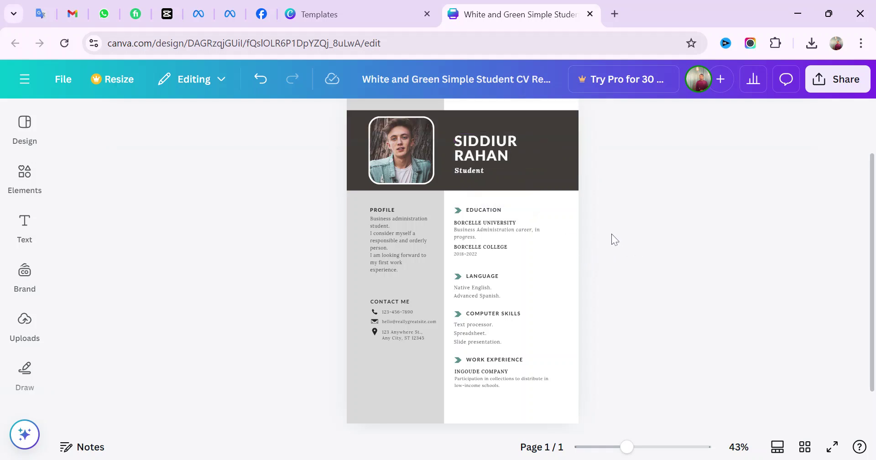
Change the subtitle 'Student' under the name to 'Digital marketer'
{"action": "left_click", "coordinate": [472, 169]}
{"action": "left_click", "coordinate": [494, 163]}
{"action": "left_click", "coordinate": [486, 169]}
{"action": "double_click", "coordinate": [486, 170]}
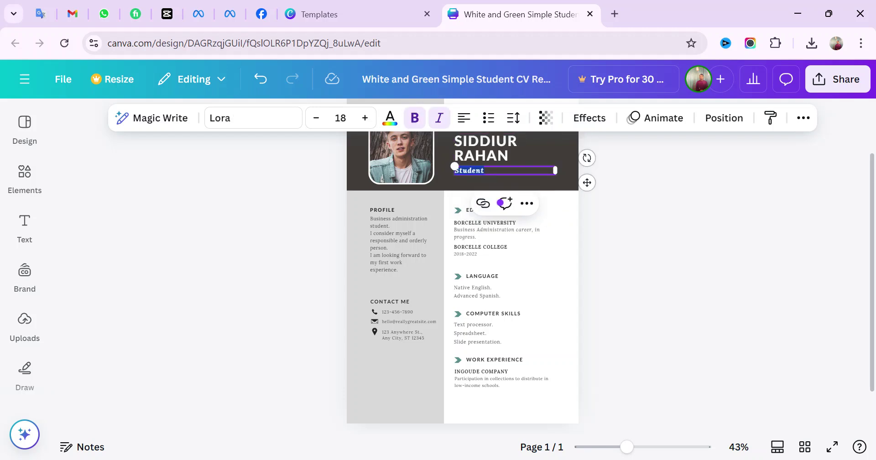
{"action": "key", "text": "BackSpace"}
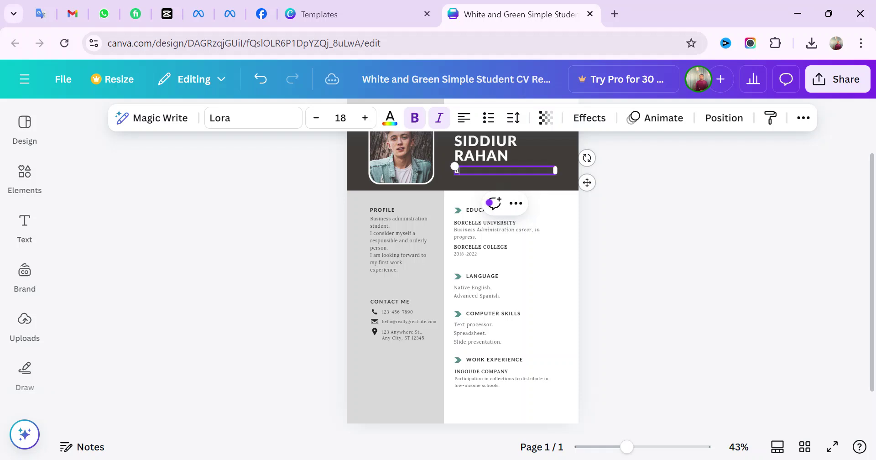
{"action": "type", "text": "Digital marketer"}
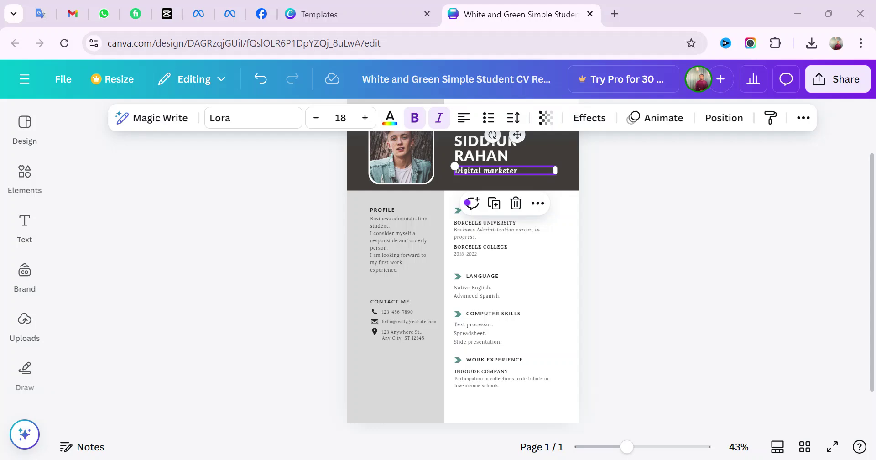
{"action": "left_click", "coordinate": [688, 233]}
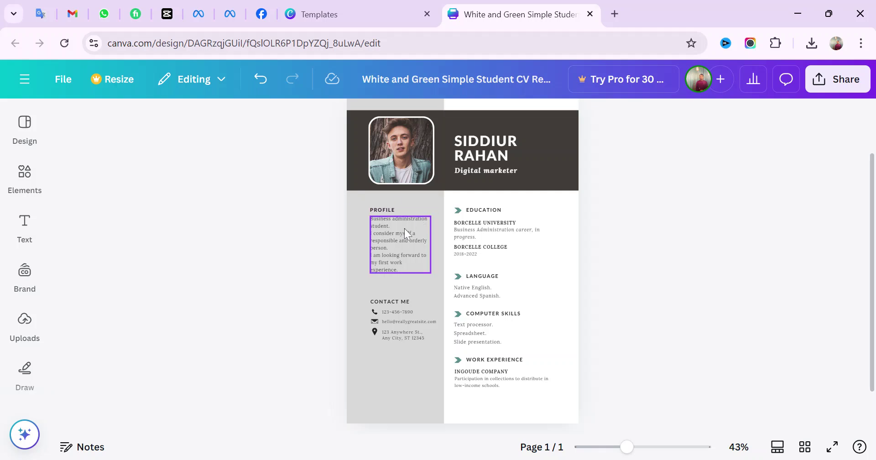
Zoom the canvas to 70% and scroll down to the Contact Me details
{"action": "left_click", "coordinate": [643, 447]}
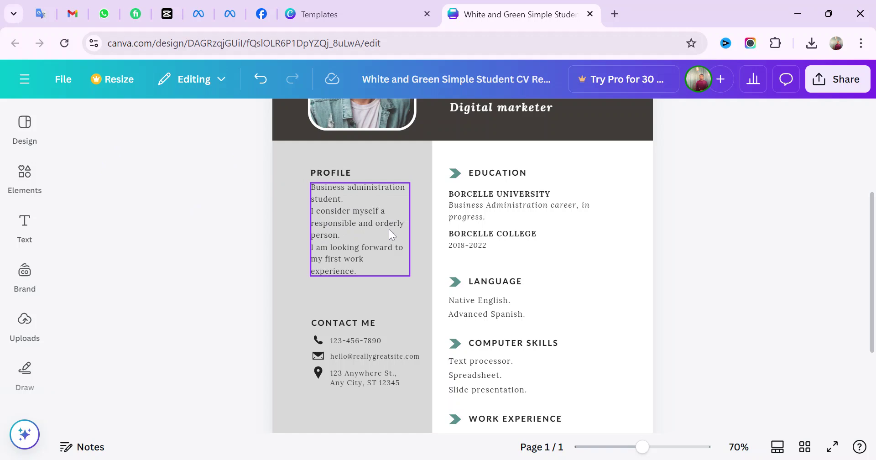
{"action": "scroll", "coordinate": [389, 230], "scroll_direction": "down", "scroll_amount": 3}
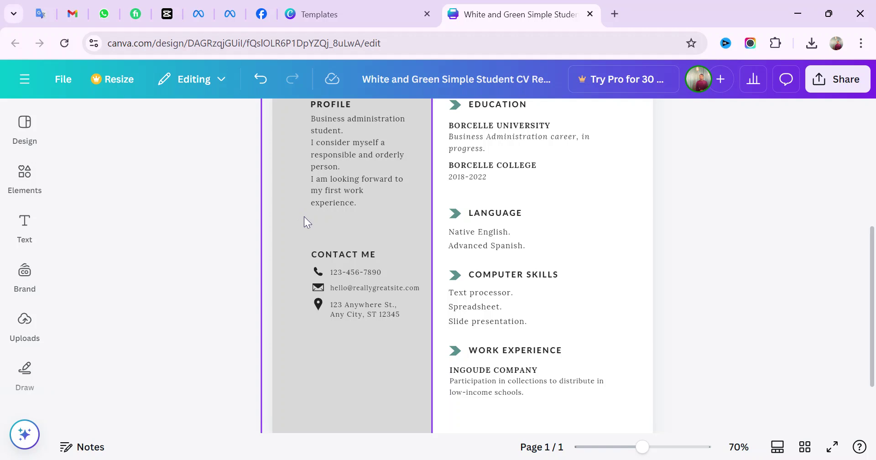
{"action": "scroll", "coordinate": [304, 216], "scroll_direction": "up", "scroll_amount": 5}
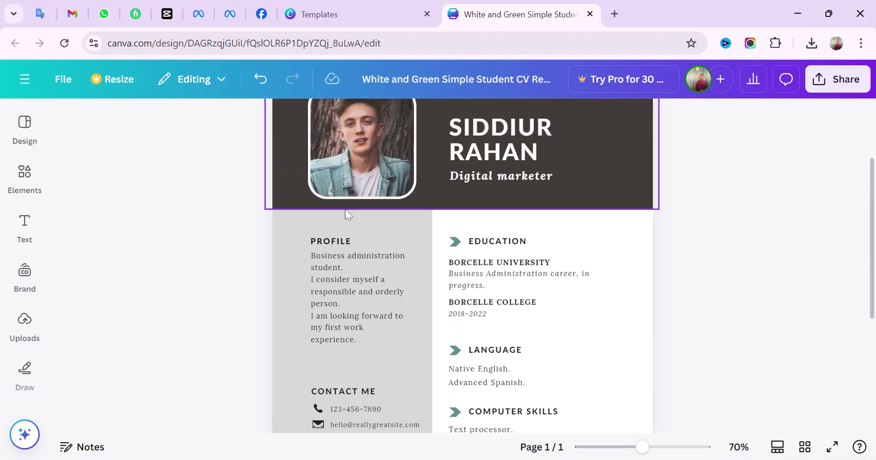
{"action": "scroll", "coordinate": [345, 204], "scroll_direction": "down", "scroll_amount": 5}
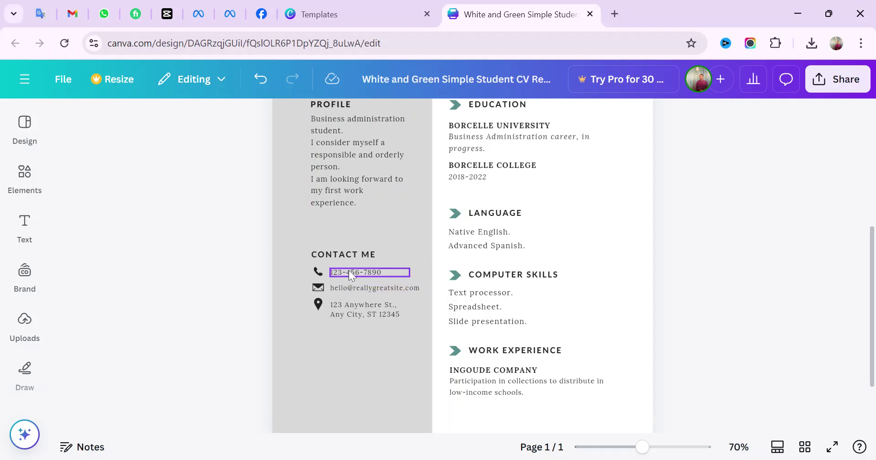
{"action": "scroll", "coordinate": [359, 274], "scroll_direction": "down", "scroll_amount": 3}
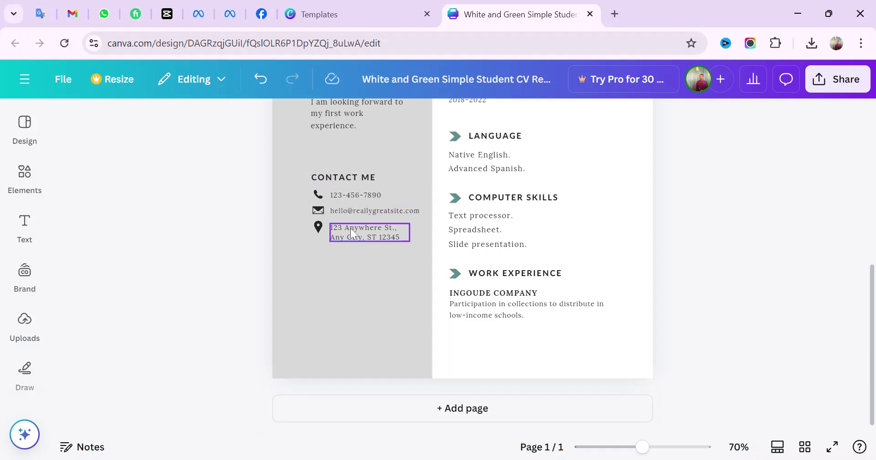
Replace the sample phone number under Contact Me with the candidate's phone number
{"action": "left_click", "coordinate": [360, 197]}
{"action": "left_click", "coordinate": [368, 196]}
{"action": "double_click", "coordinate": [378, 195]}
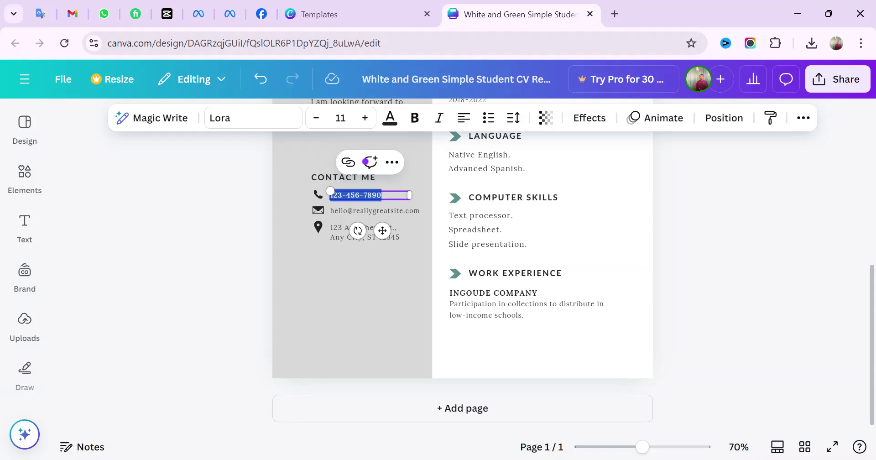
{"action": "key", "text": "BackSpace"}
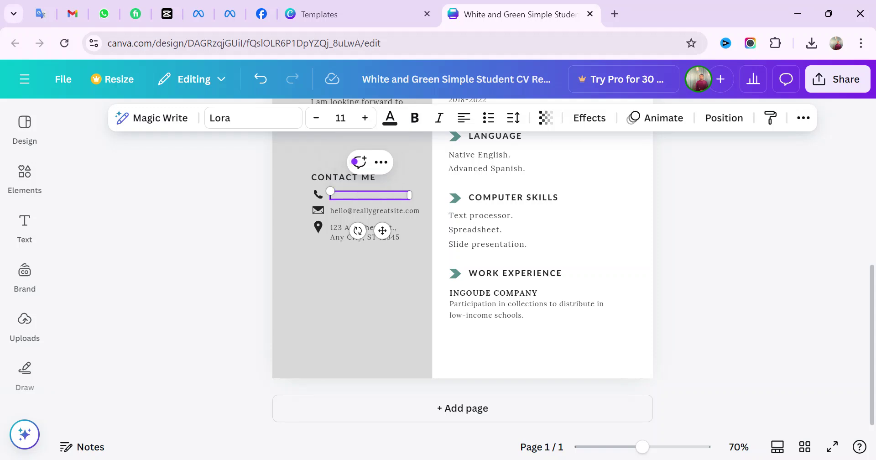
{"action": "left_click", "coordinate": [338, 297]}
Replace the sample e-mail with the candidate's e-mail address
{"action": "left_click", "coordinate": [395, 211]}
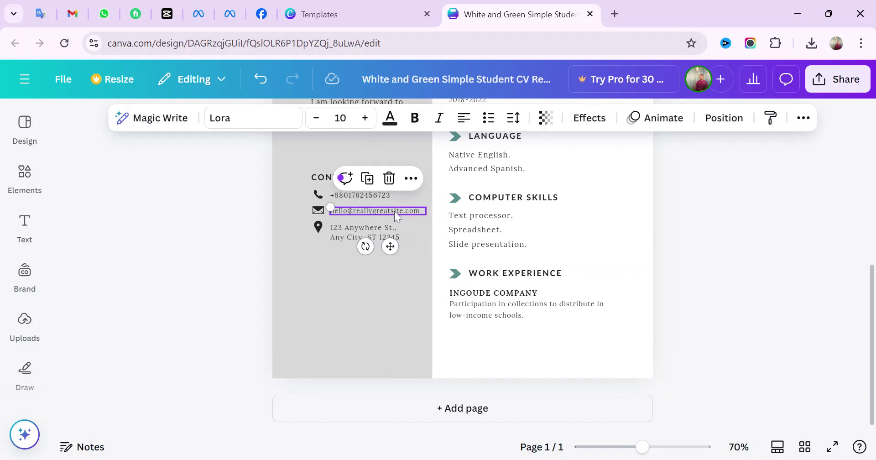
{"action": "left_click", "coordinate": [409, 210]}
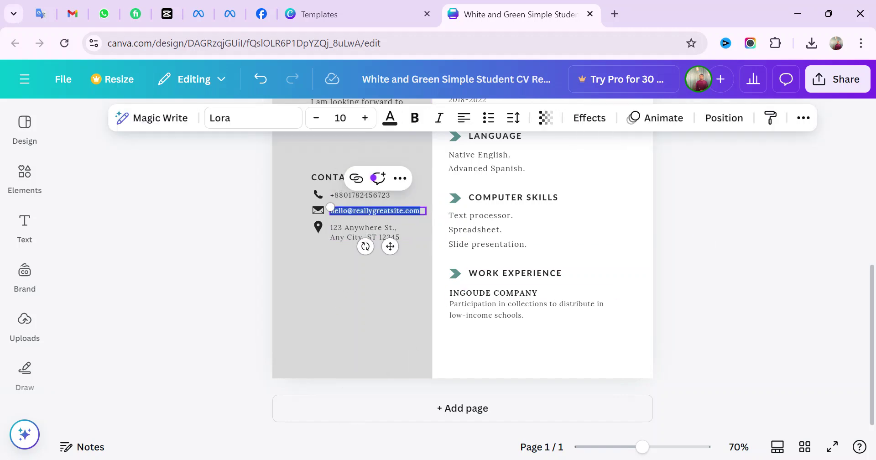
{"action": "key", "text": "BackSpace"}
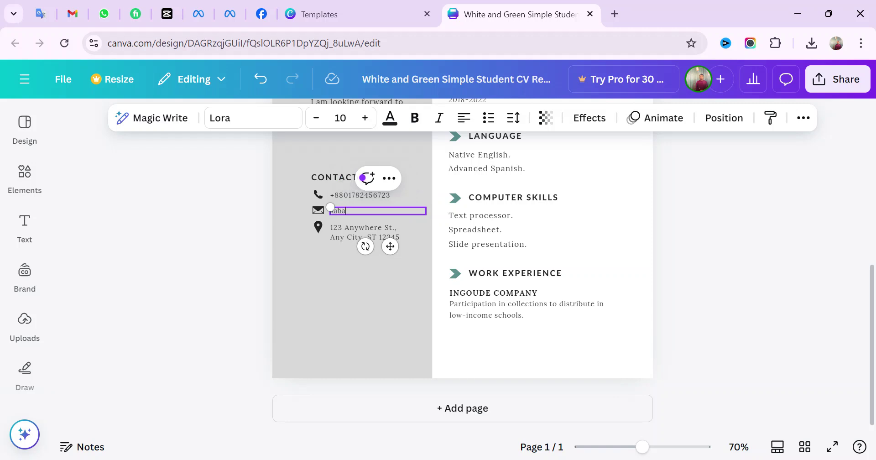
Clear the sample street address and type the candidate's two-line postal address
{"action": "left_click", "coordinate": [400, 233]}
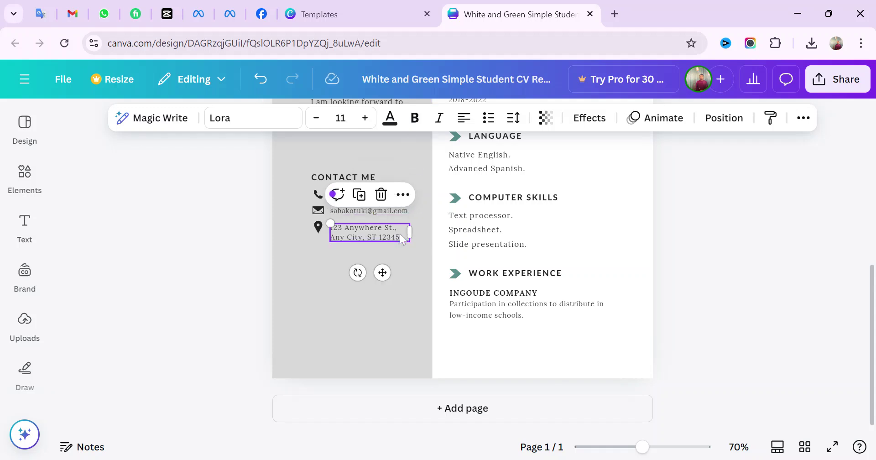
{"action": "key", "text": "Return"}
{"action": "key", "text": "BackSpace"}
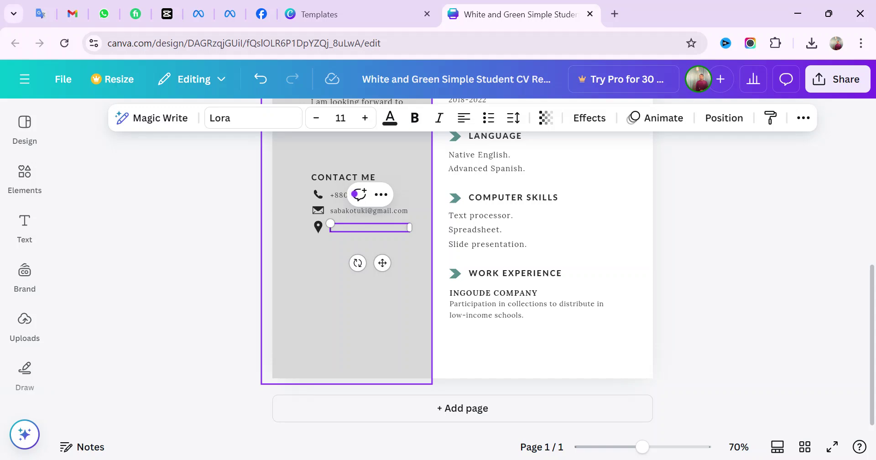
{"action": "type", "text": "AbC Point"}
{"action": "key", "text": "BackSpace"}
{"action": "key", "text": "BackSpace"}
{"action": "key", "text": "BackSpace"}
{"action": "key", "text": "BackSpace"}
{"action": "key", "text": "BackSpace"}
{"action": "key", "text": "BackSpace"}
{"action": "key", "text": "BackSpace"}
{"action": "key", "text": "BackSpace"}
{"action": "key", "text": "BackSpace"}
{"action": "key", "text": "BackSpace"}
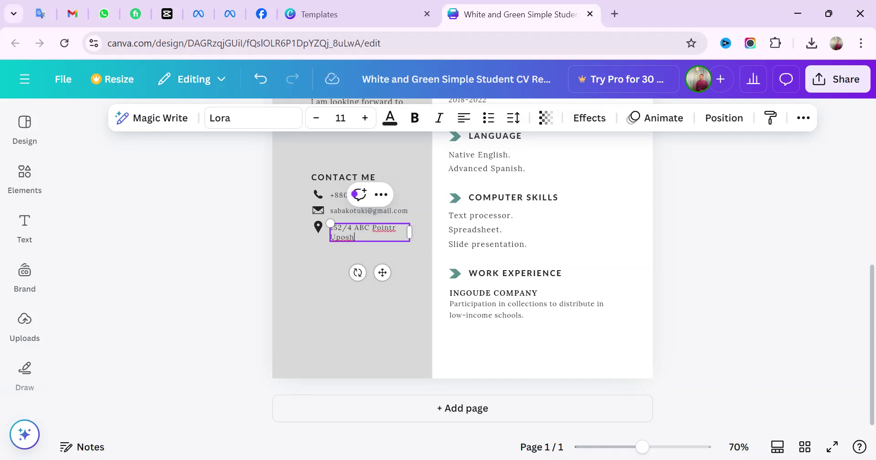
Correct the spelling mistakes in the new address and finish editing
{"action": "double_click", "coordinate": [347, 237]}
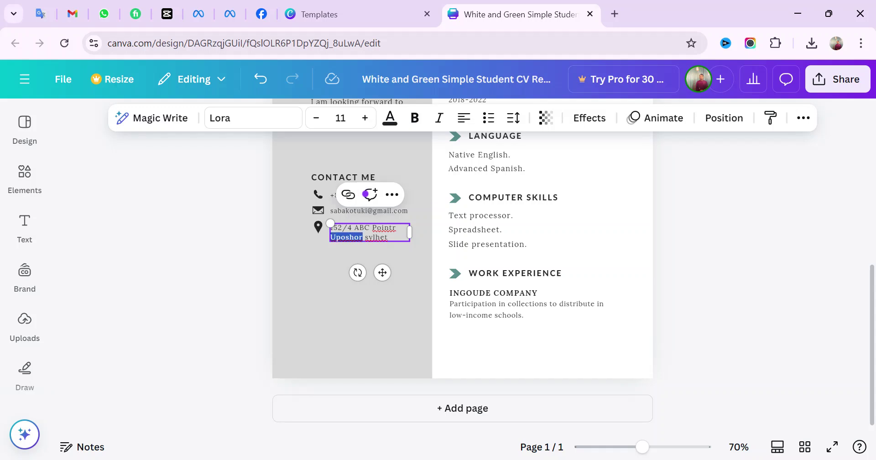
{"action": "type", "text": "Upshur"}
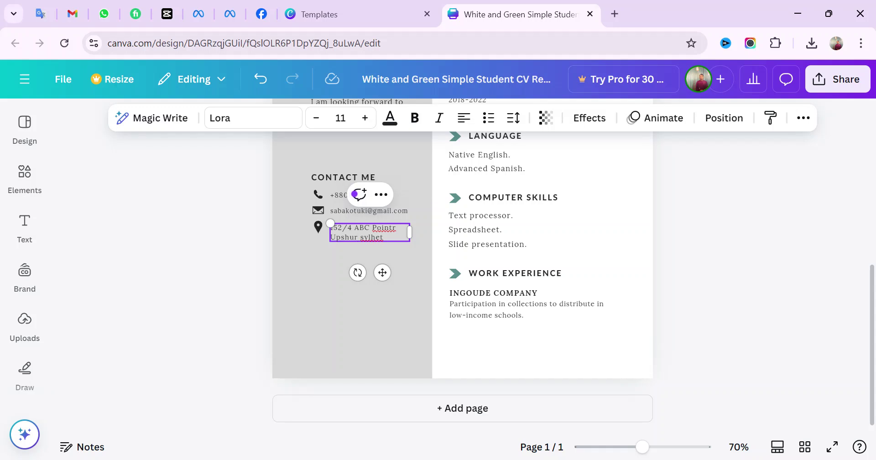
{"action": "key", "text": "Up"}
{"action": "key", "text": "BackSpace"}
{"action": "key", "text": "BackSpace"}
{"action": "type", "text": "or"}
{"action": "key", "text": "BackSpace"}
{"action": "left_click", "coordinate": [332, 277]}
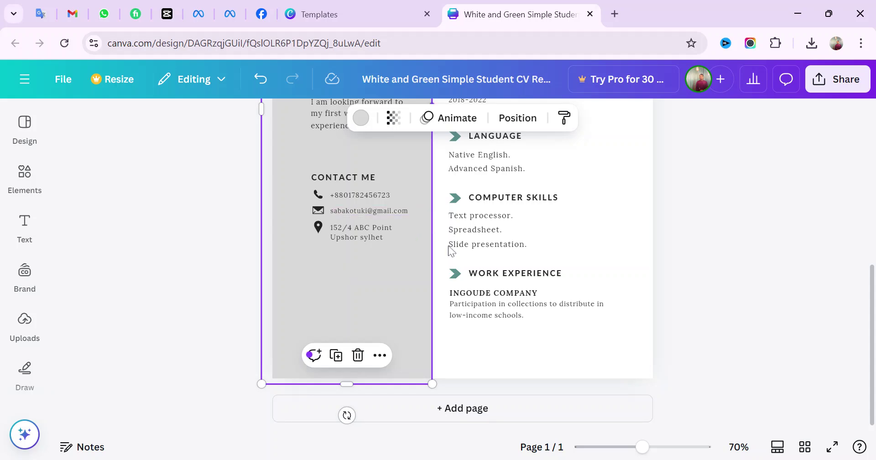
Replace BORCELLE UNIVERSITY in the Education section with 'DHAKA UNIVERSTY'
{"action": "scroll", "coordinate": [579, 218], "scroll_direction": "up", "scroll_amount": 3}
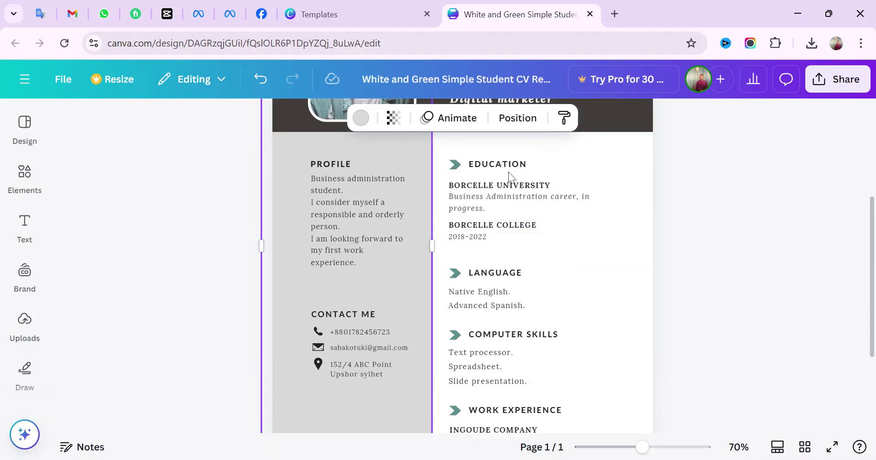
{"action": "left_click", "coordinate": [547, 182]}
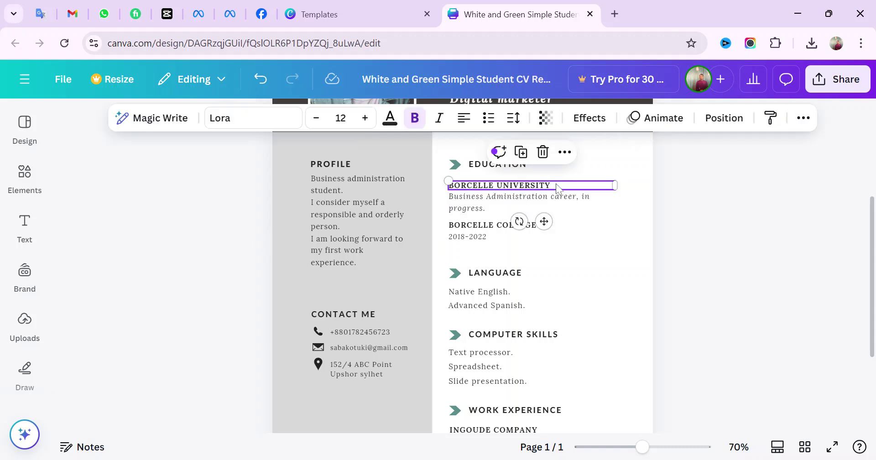
{"action": "left_click", "coordinate": [557, 187]}
{"action": "key", "text": "BackSpace"}
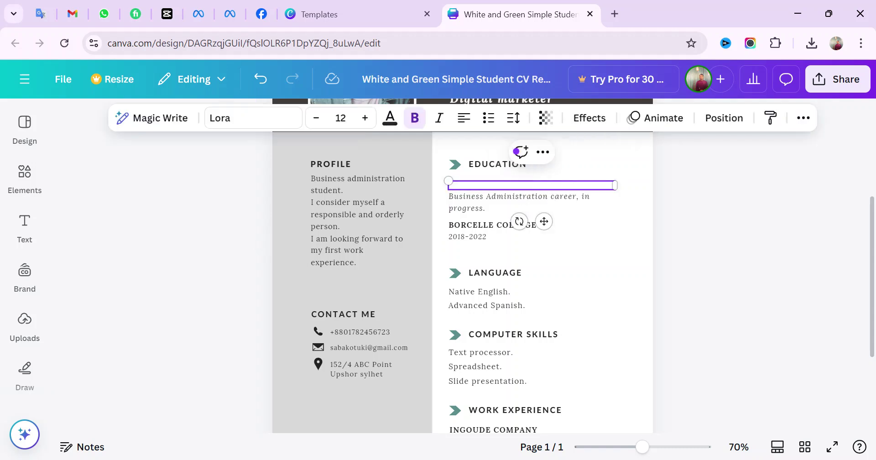
{"action": "type", "text": "DHAKA UNIVERSTY"}
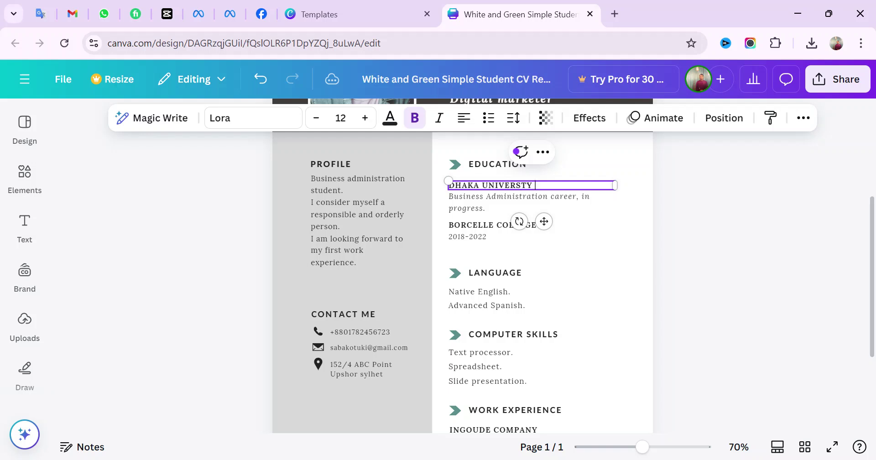
{"action": "left_click", "coordinate": [553, 204]}
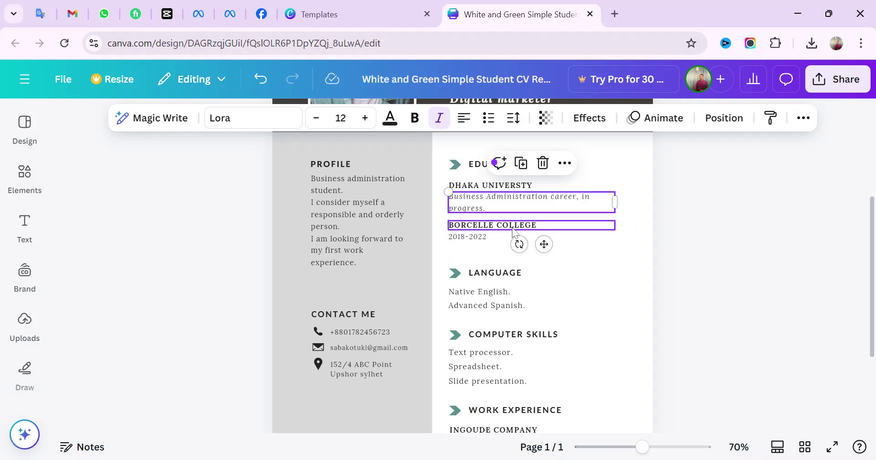
Change the college dates from 2018-2022 to 2021-2024
{"action": "left_click", "coordinate": [487, 238]}
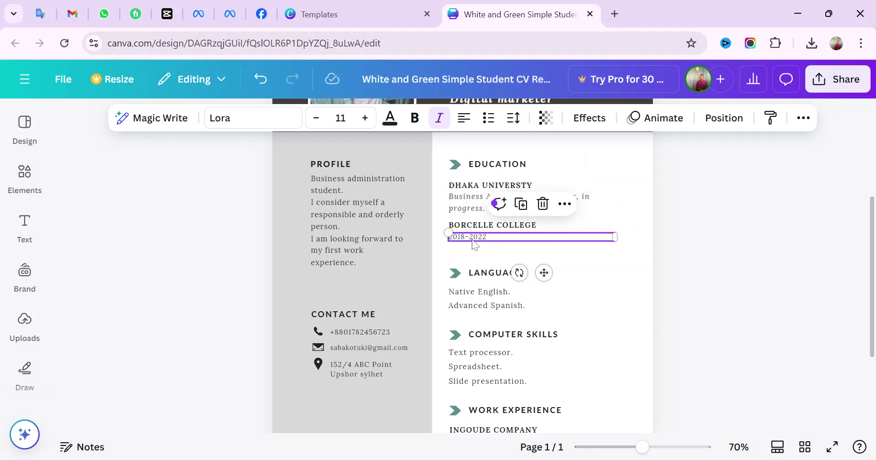
{"action": "double_click", "coordinate": [466, 238]}
{"action": "left_click", "coordinate": [482, 237]}
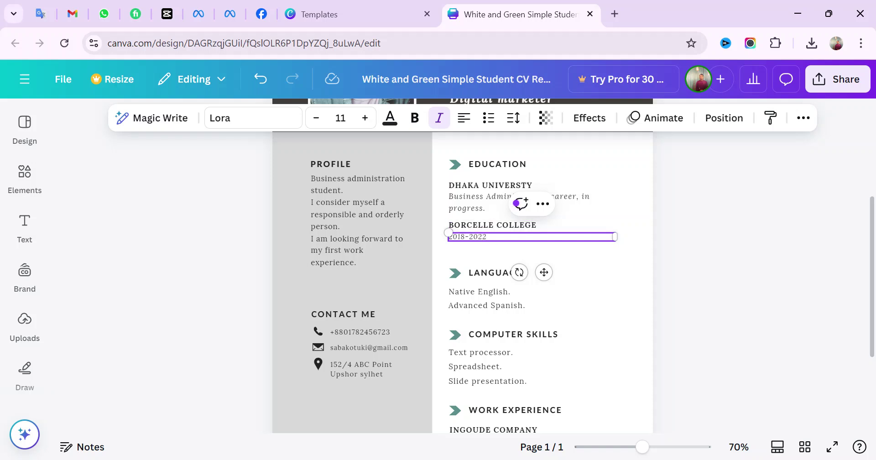
{"action": "key", "text": "BackSpace"}
{"action": "key", "text": "BackSpace"}
{"action": "type", "text": "21"}
{"action": "left_click", "coordinate": [657, 277]}
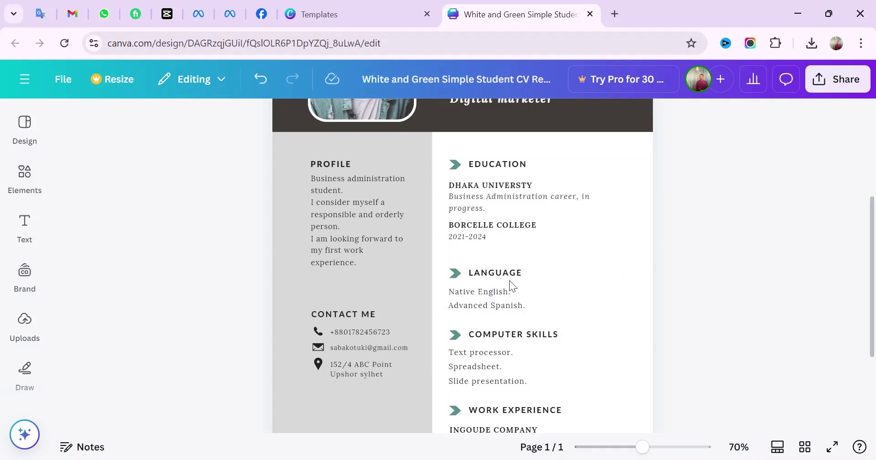
Replace the 'Advanced Spanish.' language line under Native English with Bangla
{"action": "left_click", "coordinate": [531, 315]}
{"action": "left_click", "coordinate": [529, 314]}
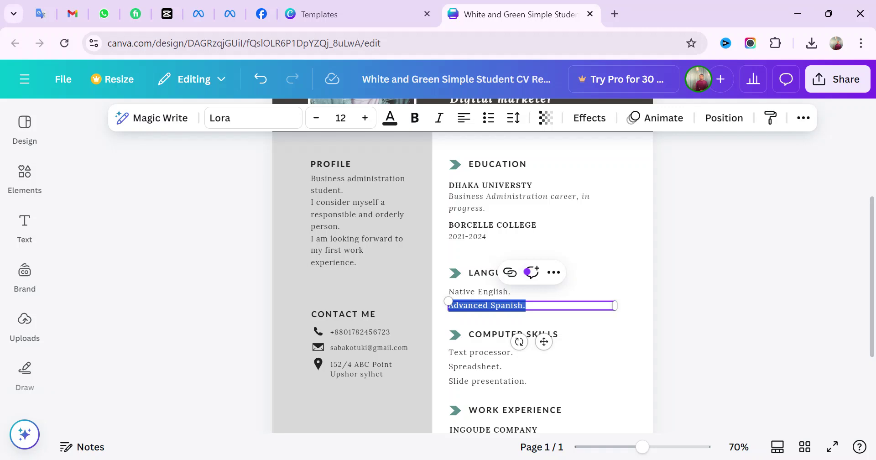
{"action": "key", "text": "BackSpace"}
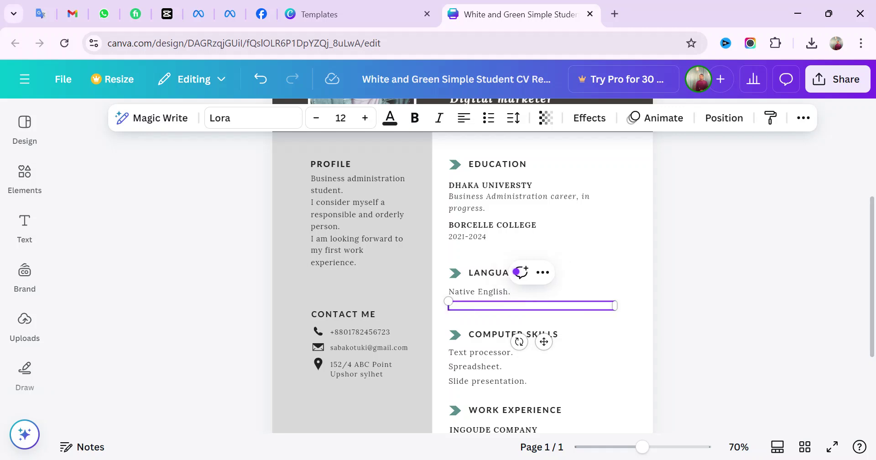
{"action": "type", "text": "Bang"}
{"action": "scroll", "coordinate": [601, 304], "scroll_direction": "up", "scroll_amount": 2}
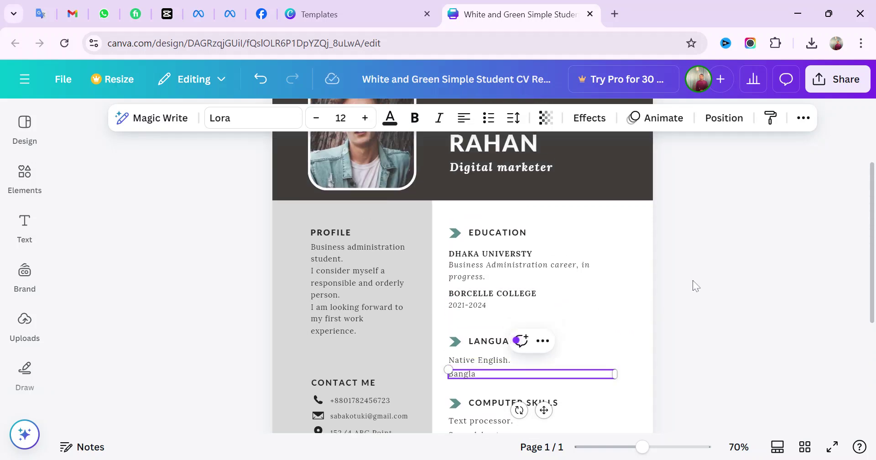
{"action": "left_click", "coordinate": [598, 308]}
{"action": "scroll", "coordinate": [565, 334], "scroll_direction": "down", "scroll_amount": 3}
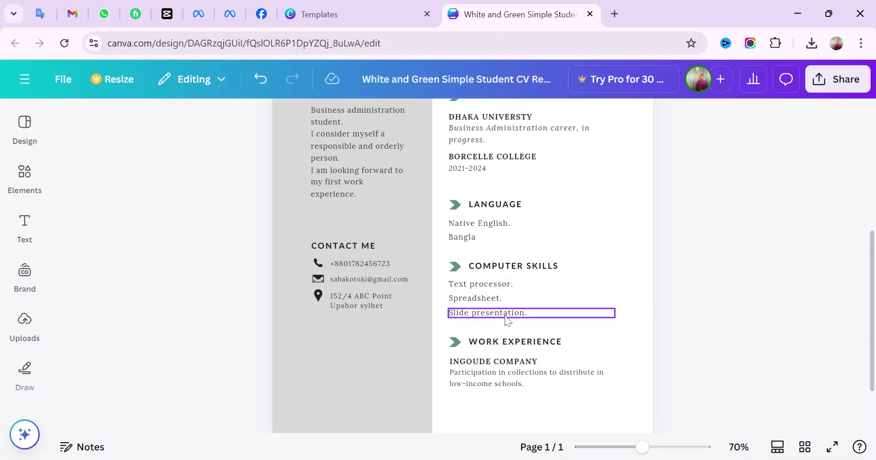
{"action": "scroll", "coordinate": [507, 320], "scroll_direction": "down", "scroll_amount": 2}
{"action": "scroll", "coordinate": [506, 317], "scroll_direction": "down", "scroll_amount": 1}
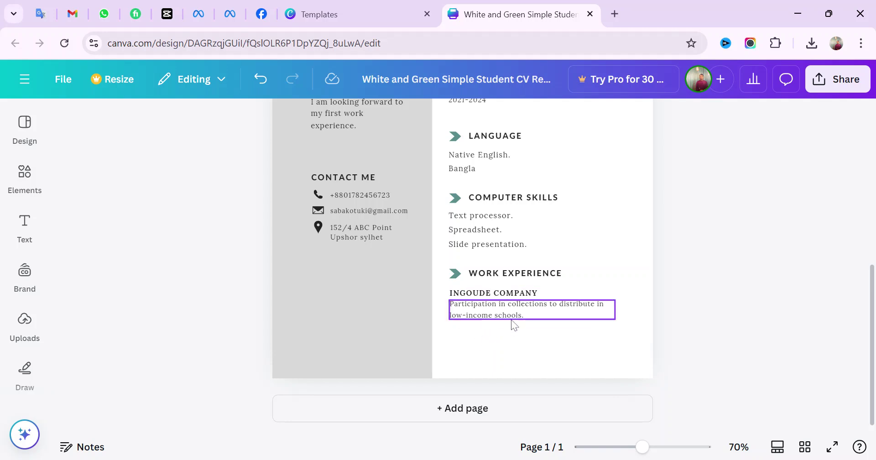
Rename the INGOUDE COMPANY heading to 'ZAMZAM TRANING INSTITUTE'
{"action": "left_click", "coordinate": [477, 293]}
{"action": "double_click", "coordinate": [477, 293]}
{"action": "key", "text": "BackSpace"}
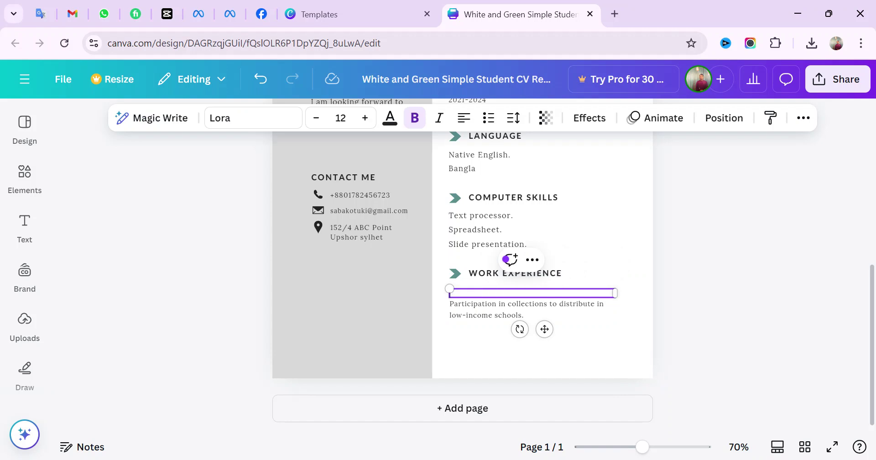
{"action": "type", "text": "ZA"}
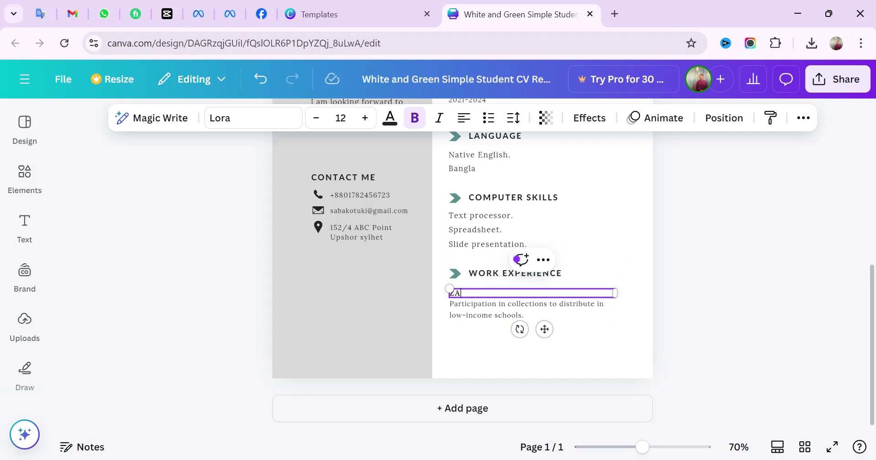
{"action": "type", "text": "M"}
{"action": "type", "text": "ZAM T"}
{"action": "type", "text": "RAINN"}
{"action": "type", "text": "G"}
{"action": "key", "text": "BackSpace"}
{"action": "key", "text": "BackSpace"}
{"action": "key", "text": "BackSpace"}
{"action": "key", "text": "BackSpace"}
{"action": "type", "text": "NING "}
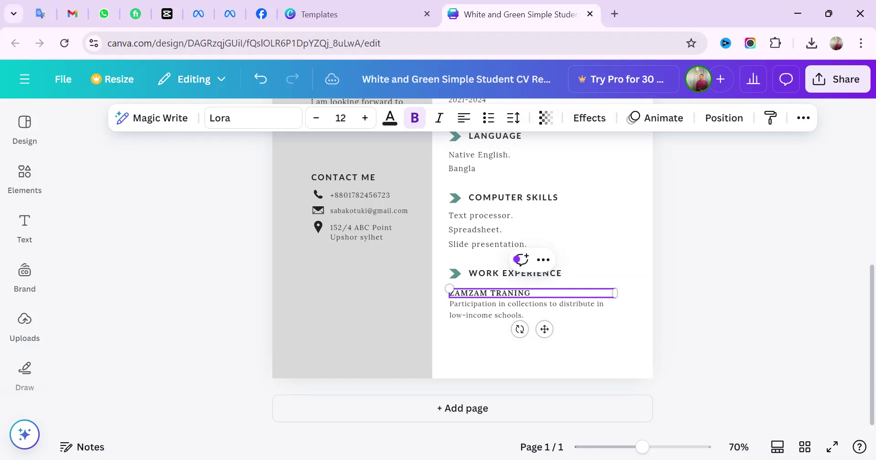
{"action": "type", "text": "INSTITUTE"}
{"action": "left_click", "coordinate": [666, 310]}
Change the company's description line to 'Computer basic application tutor'
{"action": "left_click", "coordinate": [584, 292]}
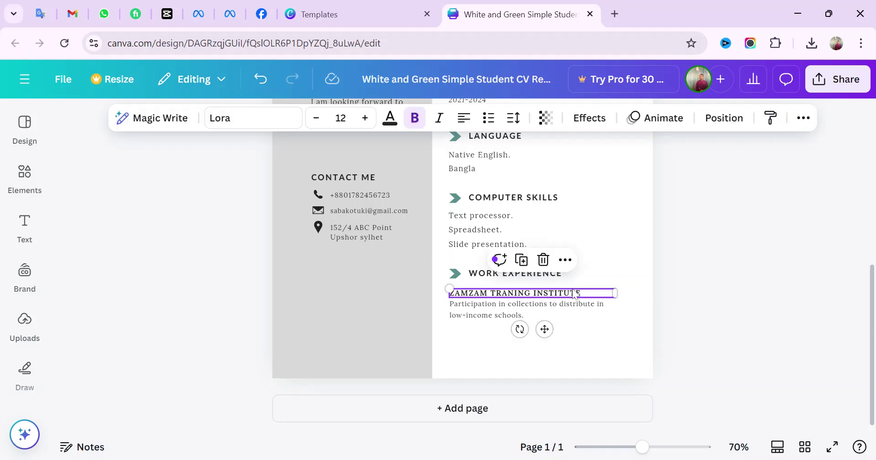
{"action": "left_click", "coordinate": [542, 309]}
{"action": "double_click", "coordinate": [542, 309]}
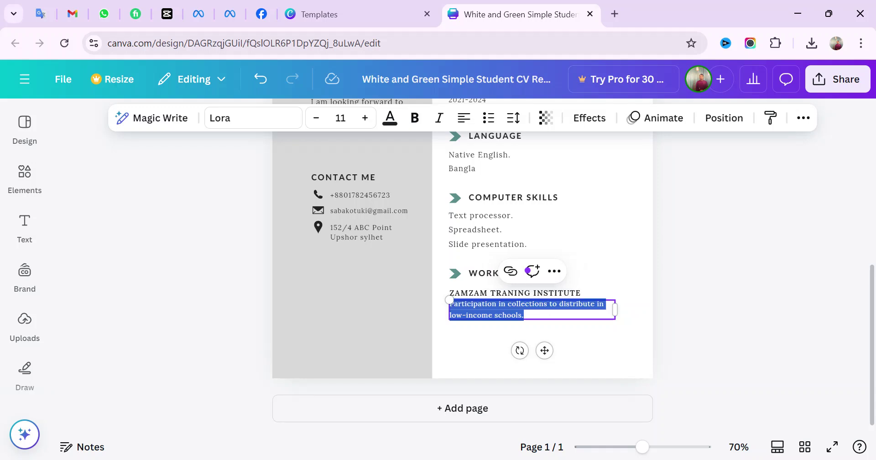
{"action": "key", "text": "BackSpace"}
{"action": "type", "text": "Computer"}
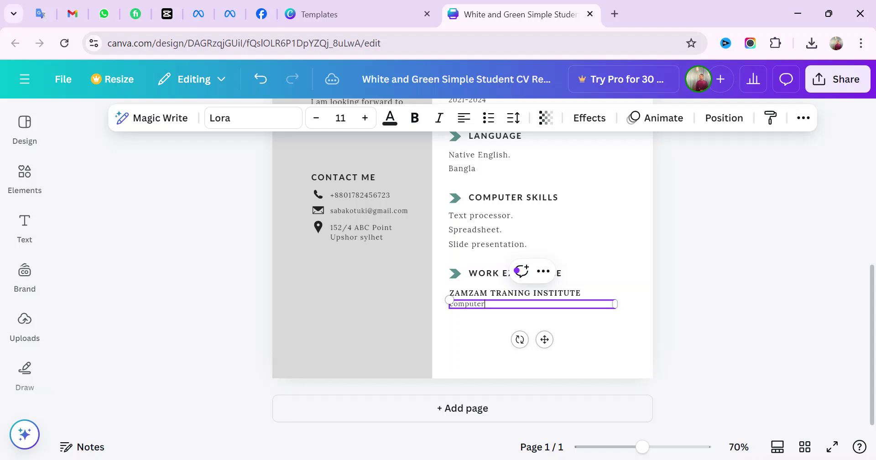
{"action": "type", "text": " basic application tutr"}
{"action": "key", "text": "BackSpace"}
{"action": "type", "text": "or"}
{"action": "left_click", "coordinate": [700, 296]}
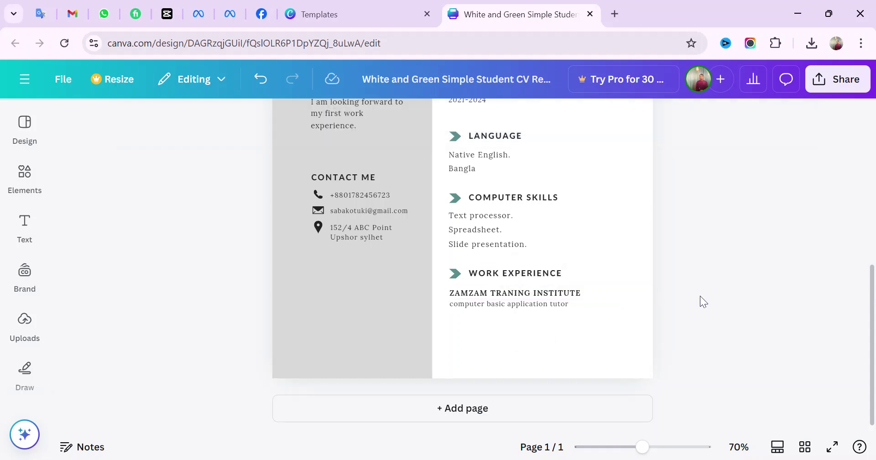
Duplicate the company heading below the tutor line and retitle it 'FIVERR AND UPWORK'
{"action": "scroll", "coordinate": [493, 263], "scroll_direction": "up", "scroll_amount": 7}
{"action": "scroll", "coordinate": [496, 261], "scroll_direction": "down", "scroll_amount": 3}
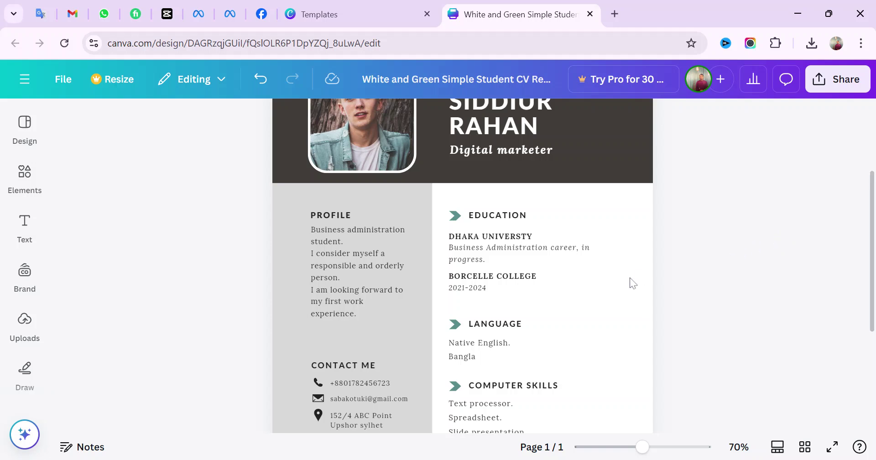
{"action": "scroll", "coordinate": [758, 264], "scroll_direction": "down", "scroll_amount": 3}
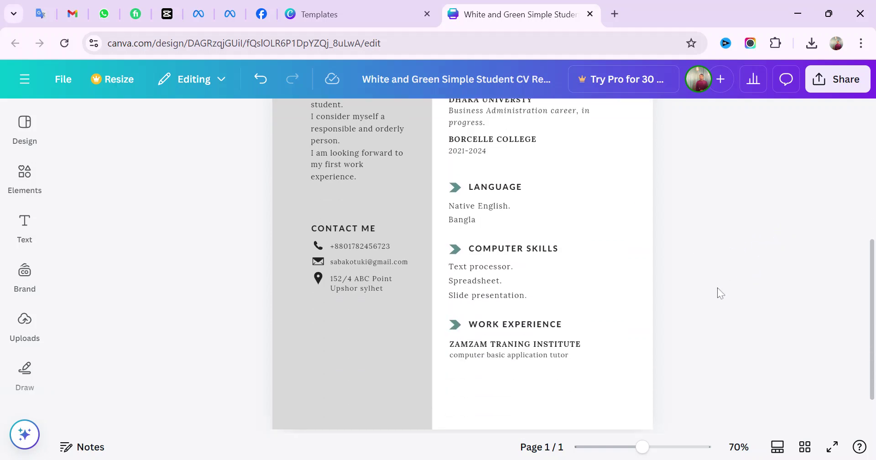
{"action": "left_click", "coordinate": [495, 348]}
{"action": "left_click", "coordinate": [521, 318]}
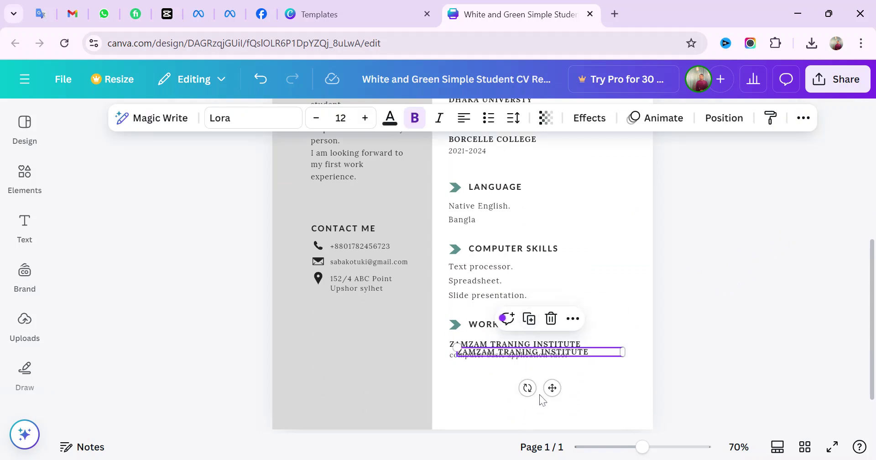
{"action": "left_click_drag", "start_coordinate": [552, 388], "coordinate": [546, 405]}
{"action": "double_click", "coordinate": [581, 371]}
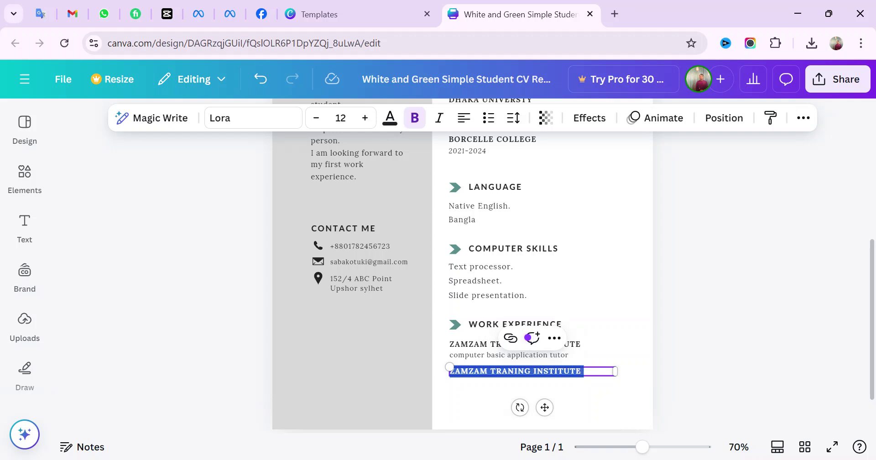
{"action": "key", "text": "BackSpace"}
{"action": "type", "text": "FIVERR"}
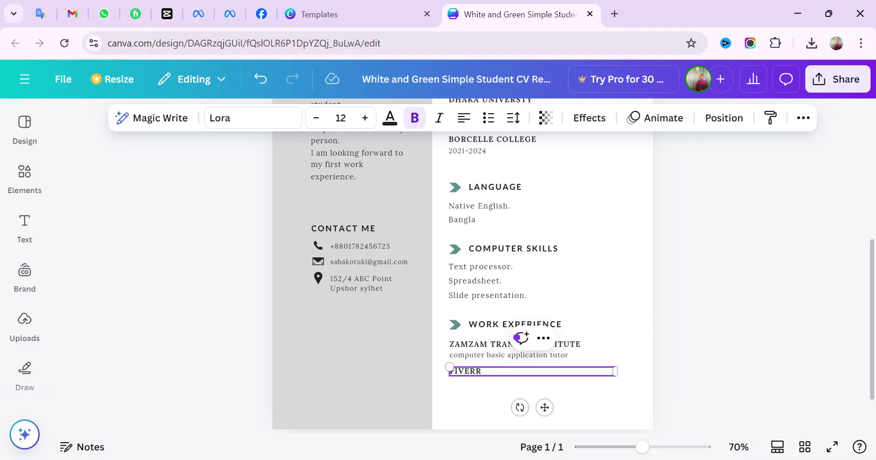
{"action": "type", "text": " AND UPWORK"}
{"action": "left_click", "coordinate": [604, 410]}
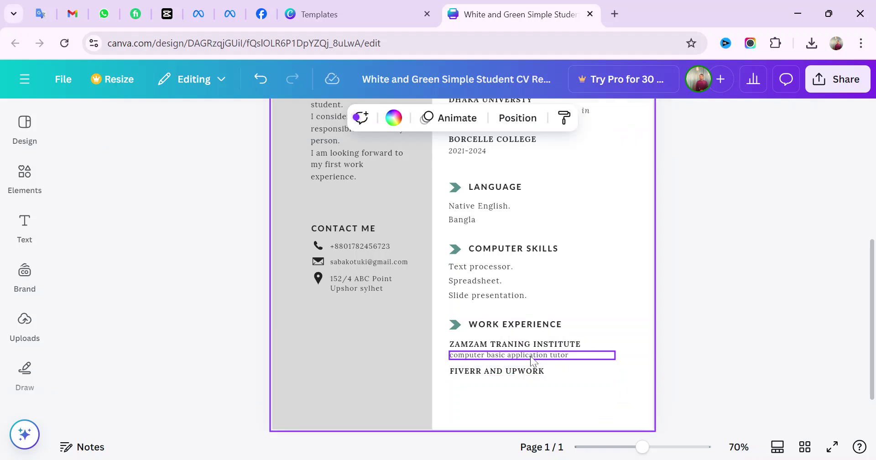
Duplicate the description line under FIVERR AND UPWORK and retype it as 'marketing Mnagaer'
{"action": "left_click", "coordinate": [533, 361]}
{"action": "left_click", "coordinate": [525, 322]}
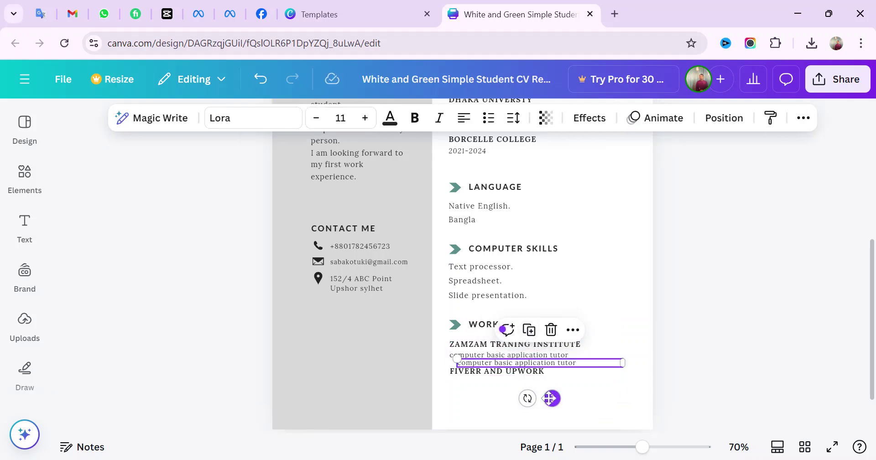
{"action": "left_click_drag", "start_coordinate": [551, 399], "coordinate": [544, 421]}
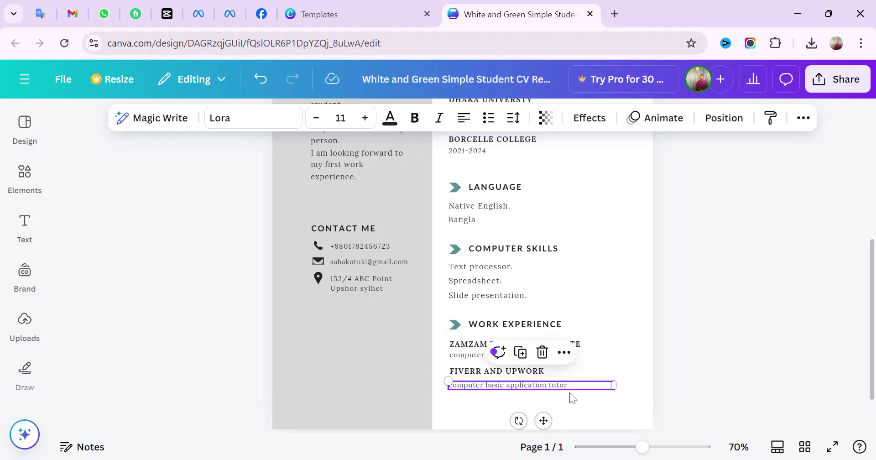
{"action": "key", "text": "Return"}
{"action": "key", "text": "BackSpace"}
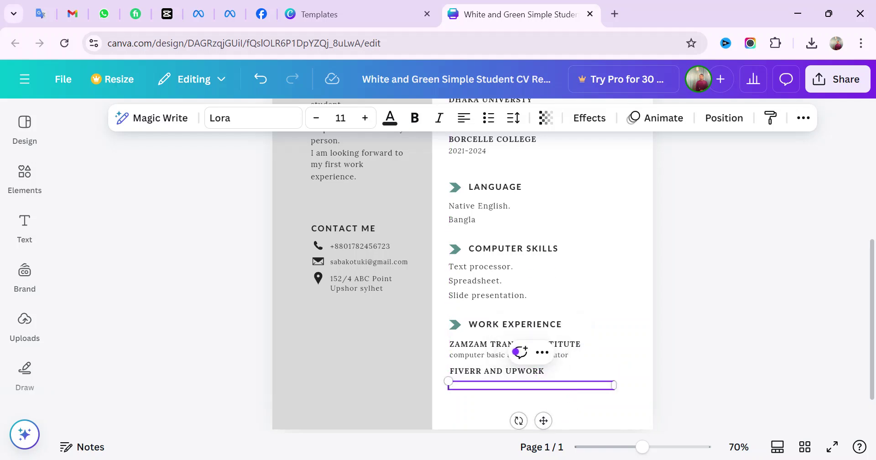
{"action": "type", "text": "marketing Mnagaer"}
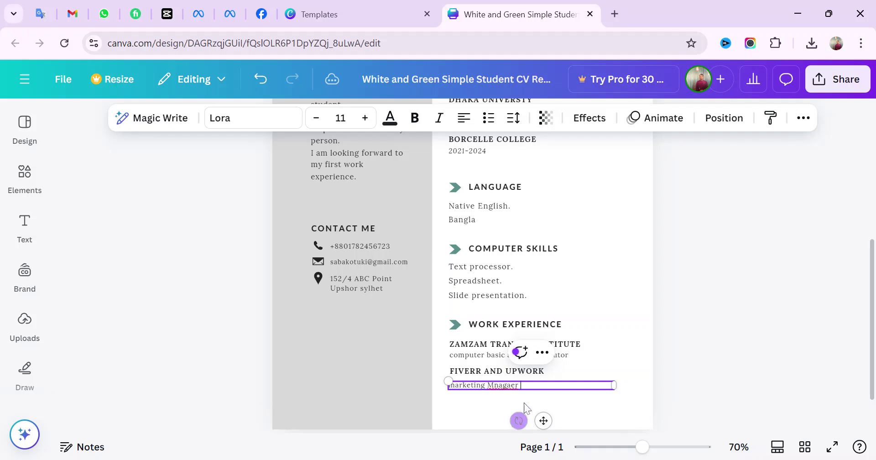
{"action": "key", "text": "BackSpace"}
{"action": "key", "text": "BackSpace"}
{"action": "type", "text": "r"}
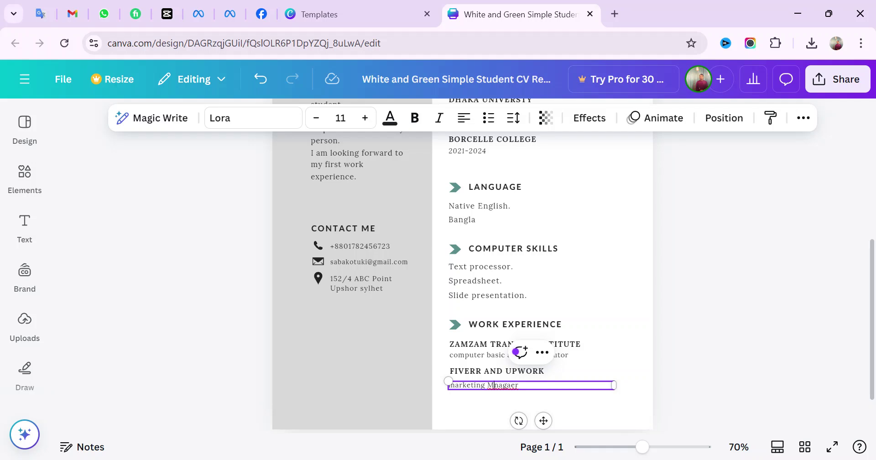
{"action": "type", "text": "a"}
{"action": "left_click", "coordinate": [740, 357]}
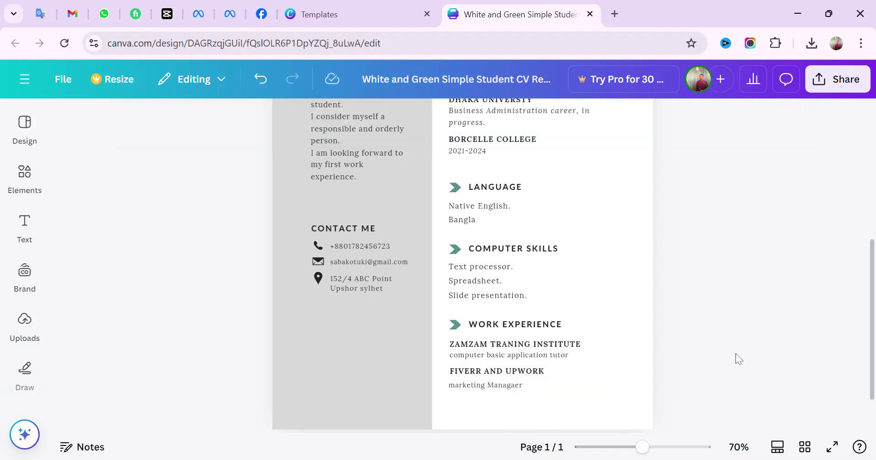
Download the CV as a JPG file
{"action": "scroll", "coordinate": [553, 305], "scroll_direction": "up", "scroll_amount": 5}
{"action": "scroll", "coordinate": [579, 217], "scroll_direction": "down", "scroll_amount": 6}
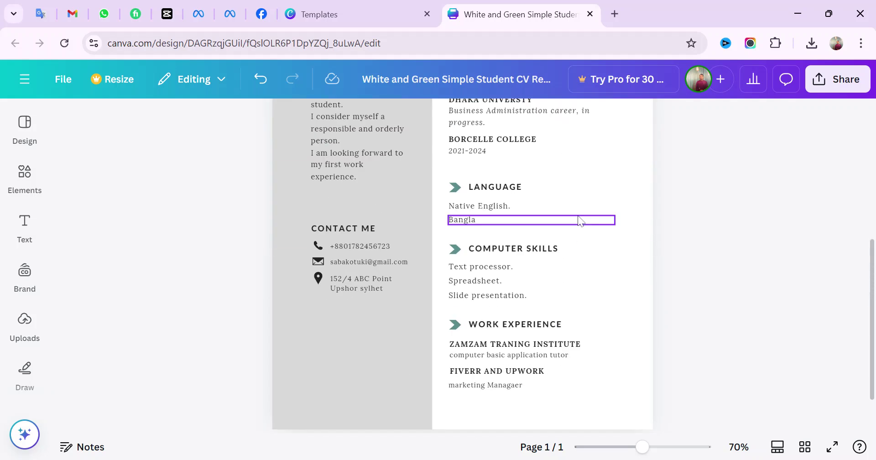
{"action": "scroll", "coordinate": [577, 355], "scroll_direction": "up", "scroll_amount": 6}
{"action": "scroll", "coordinate": [581, 233], "scroll_direction": "down", "scroll_amount": 3}
{"action": "left_click", "coordinate": [838, 79]}
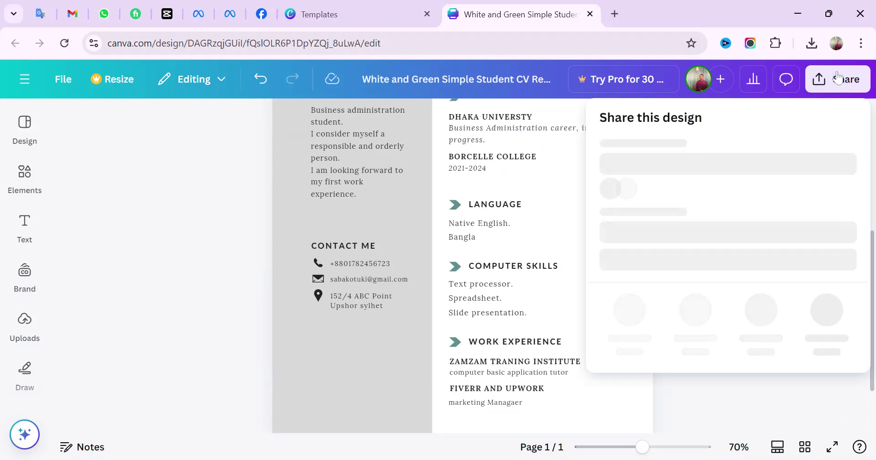
{"action": "left_click", "coordinate": [643, 362]}
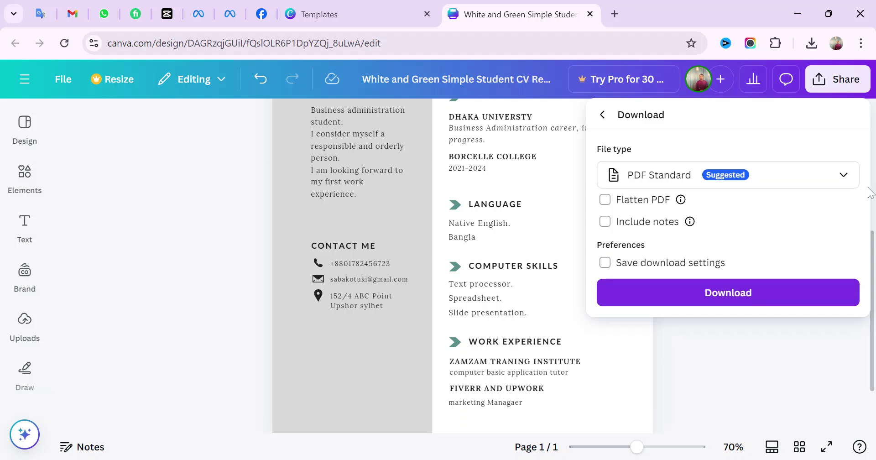
{"action": "left_click", "coordinate": [844, 176]}
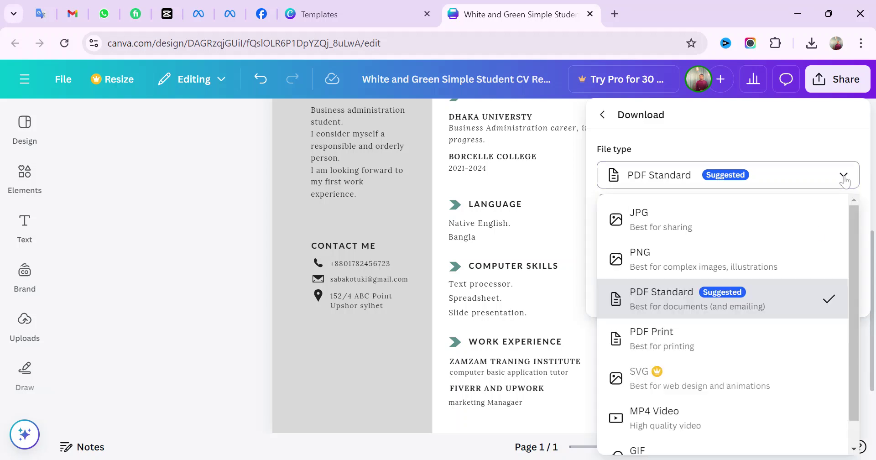
{"action": "left_click", "coordinate": [676, 222]}
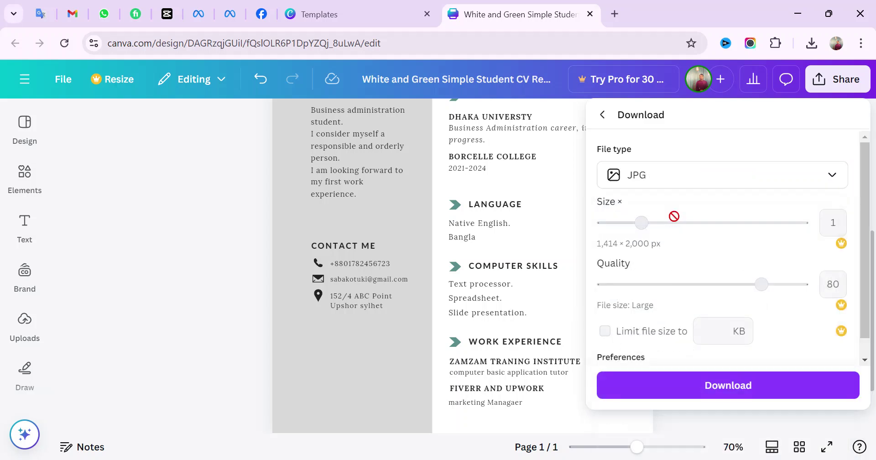
{"action": "left_click", "coordinate": [727, 399]}
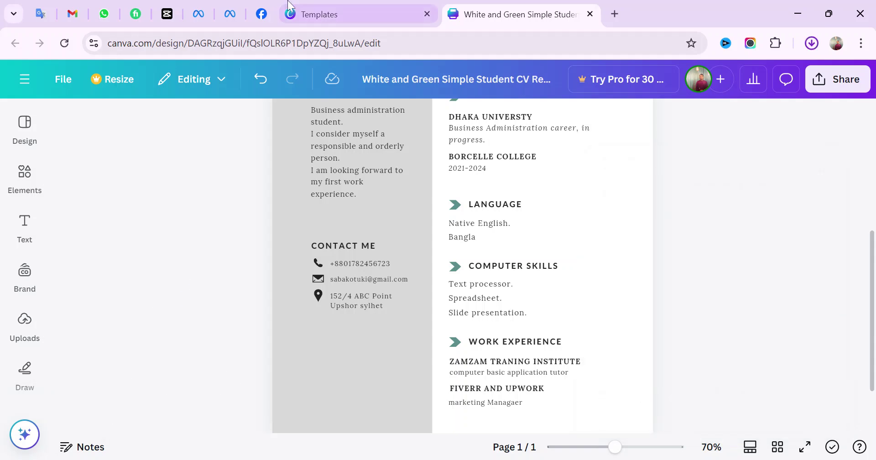
Return to the Templates tab and browse the professional cv search results
{"action": "left_click", "coordinate": [319, 14]}
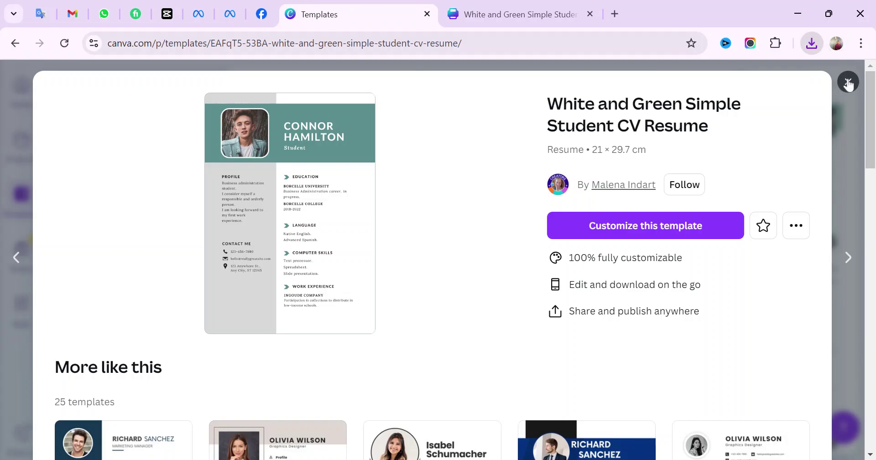
{"action": "left_click", "coordinate": [848, 82]}
{"action": "scroll", "coordinate": [448, 314], "scroll_direction": "down", "scroll_amount": 15}
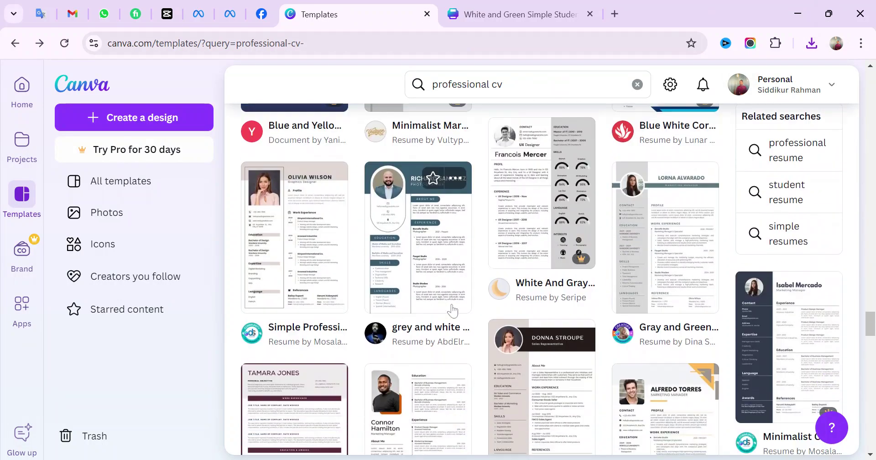
{"action": "scroll", "coordinate": [455, 300], "scroll_direction": "down", "scroll_amount": 15}
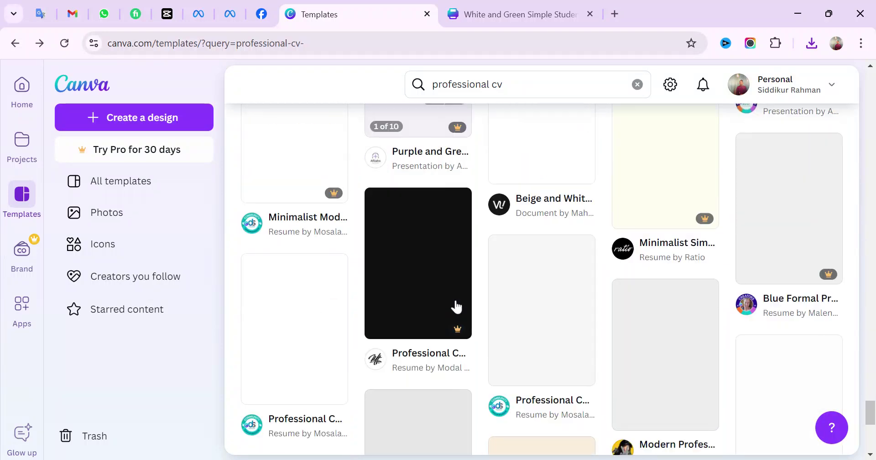